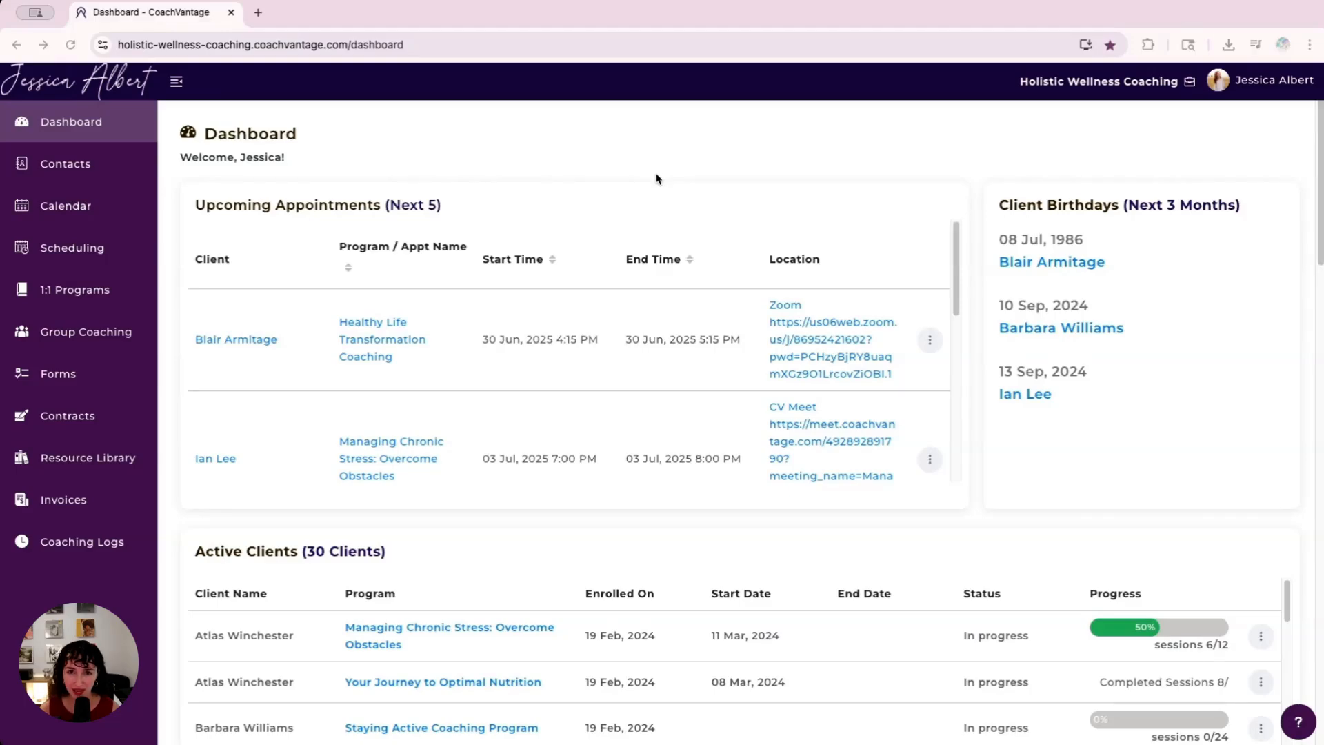
Open the resource library and share the Journal Entries folder with two more clients.
click(102, 460)
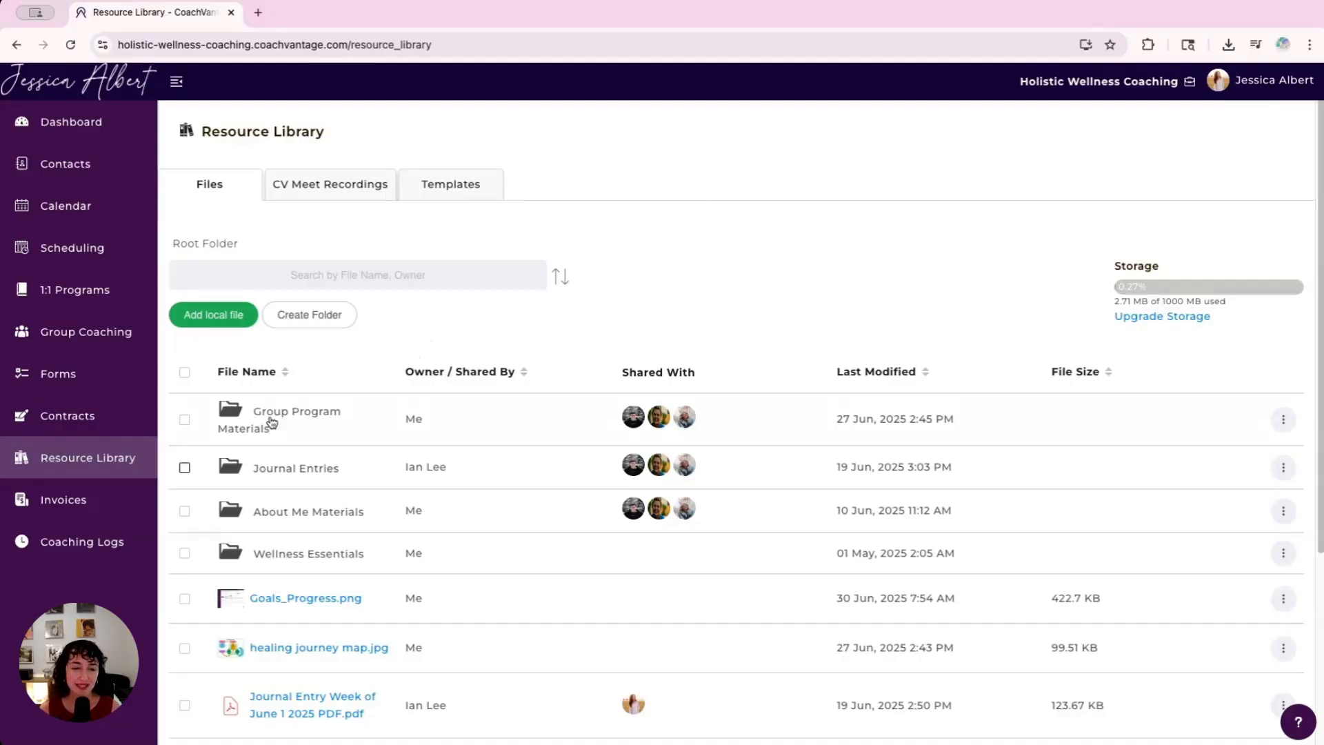
click(185, 468)
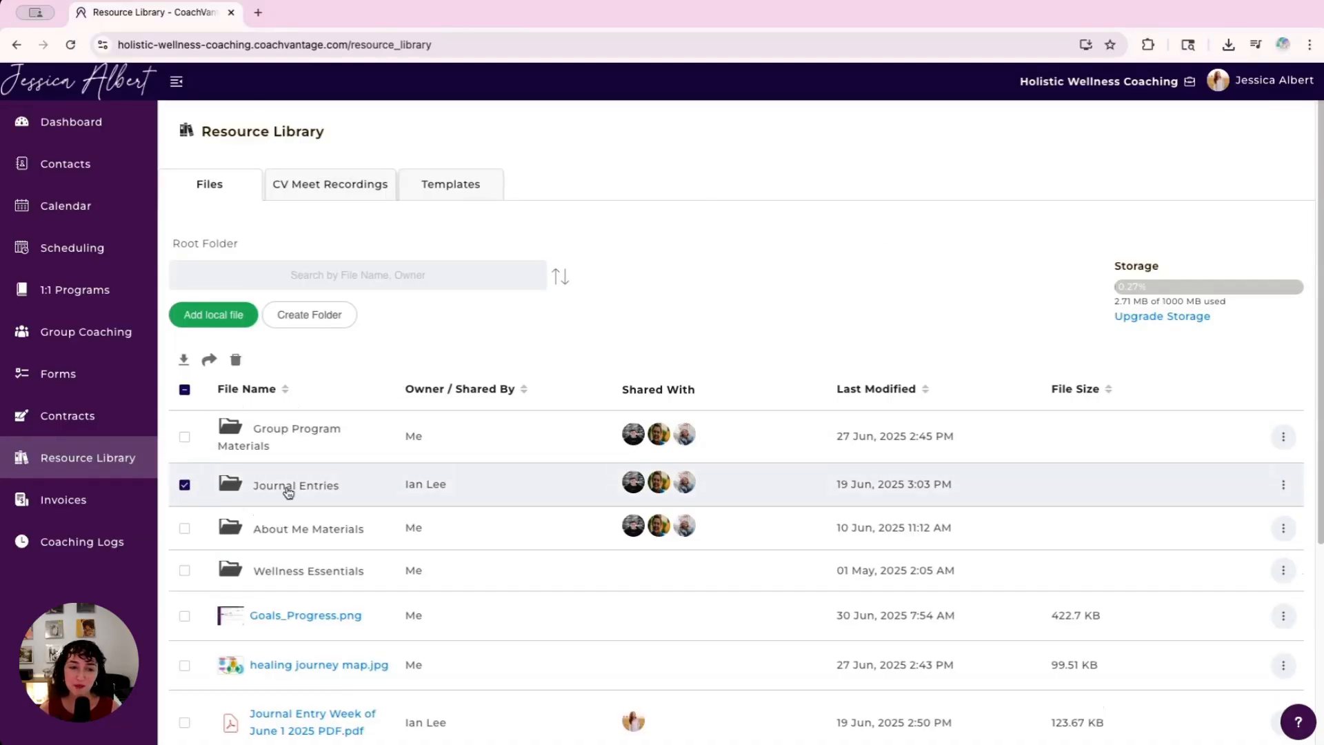
click(209, 360)
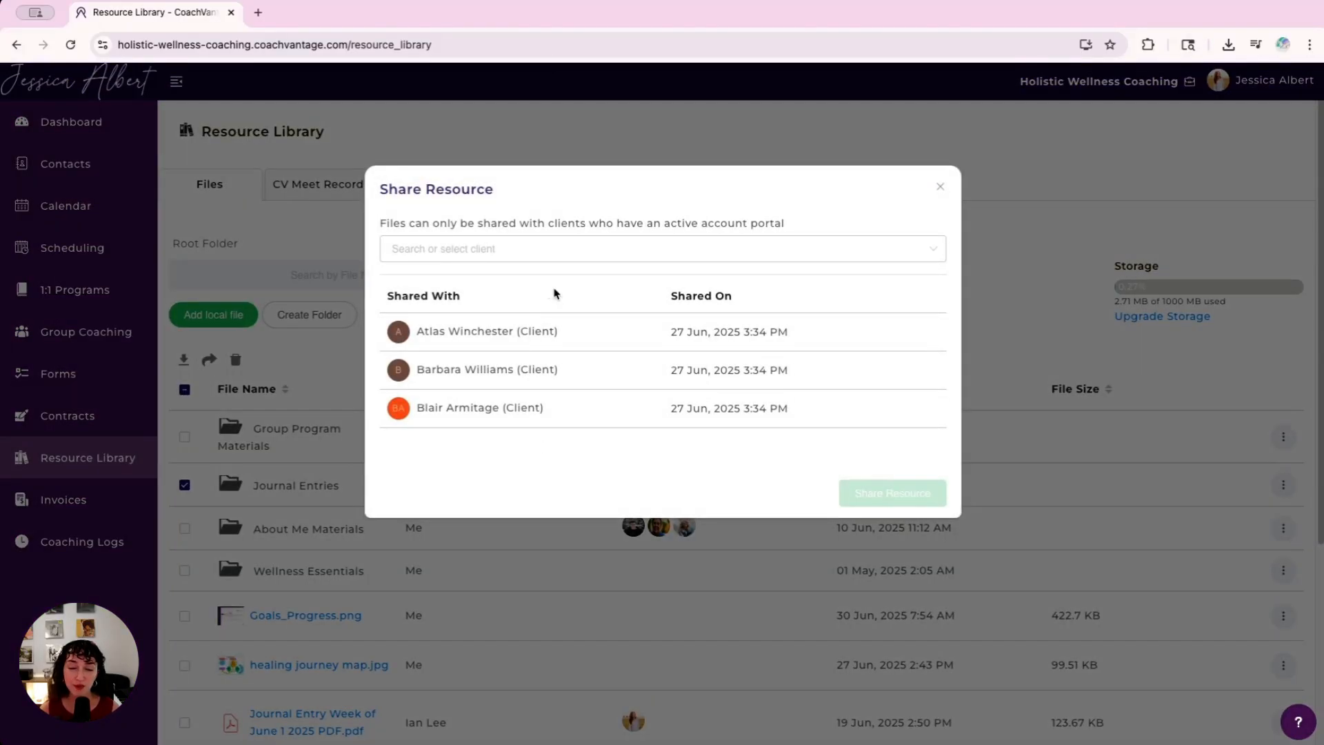
click(547, 247)
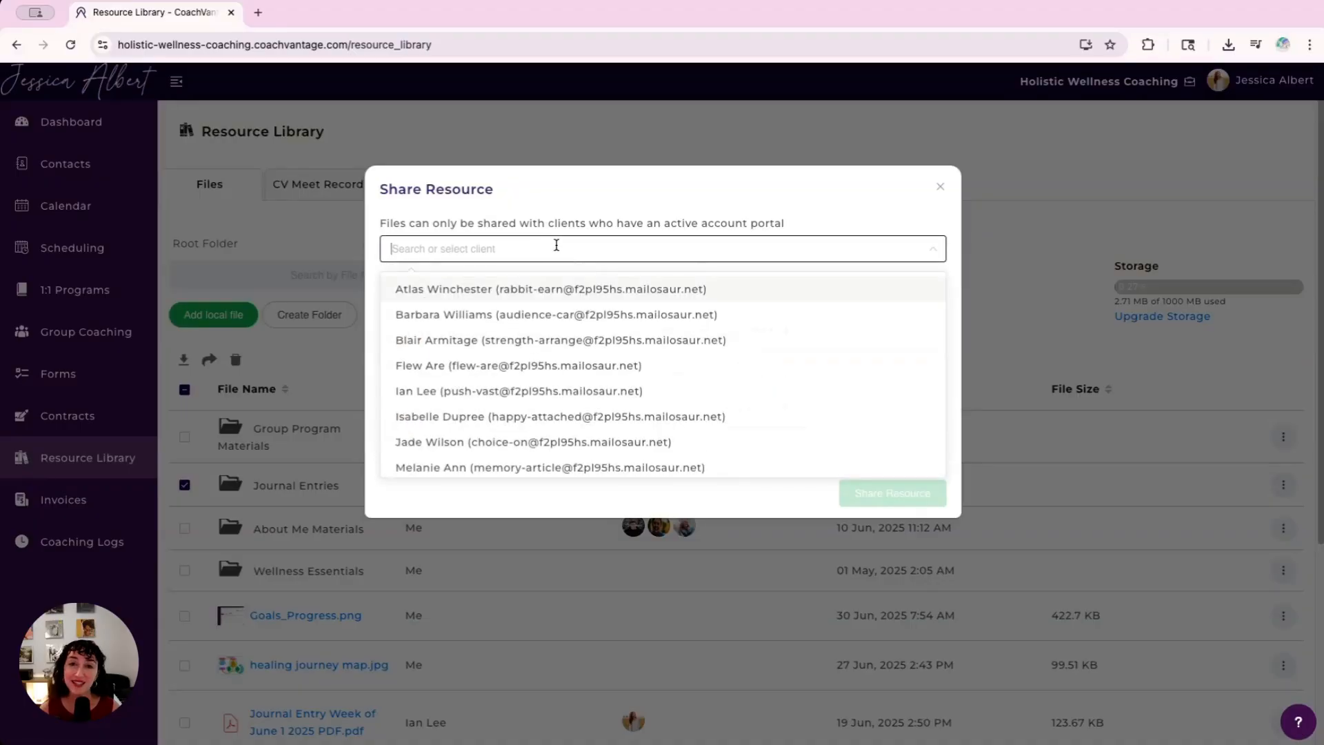
click(571, 365)
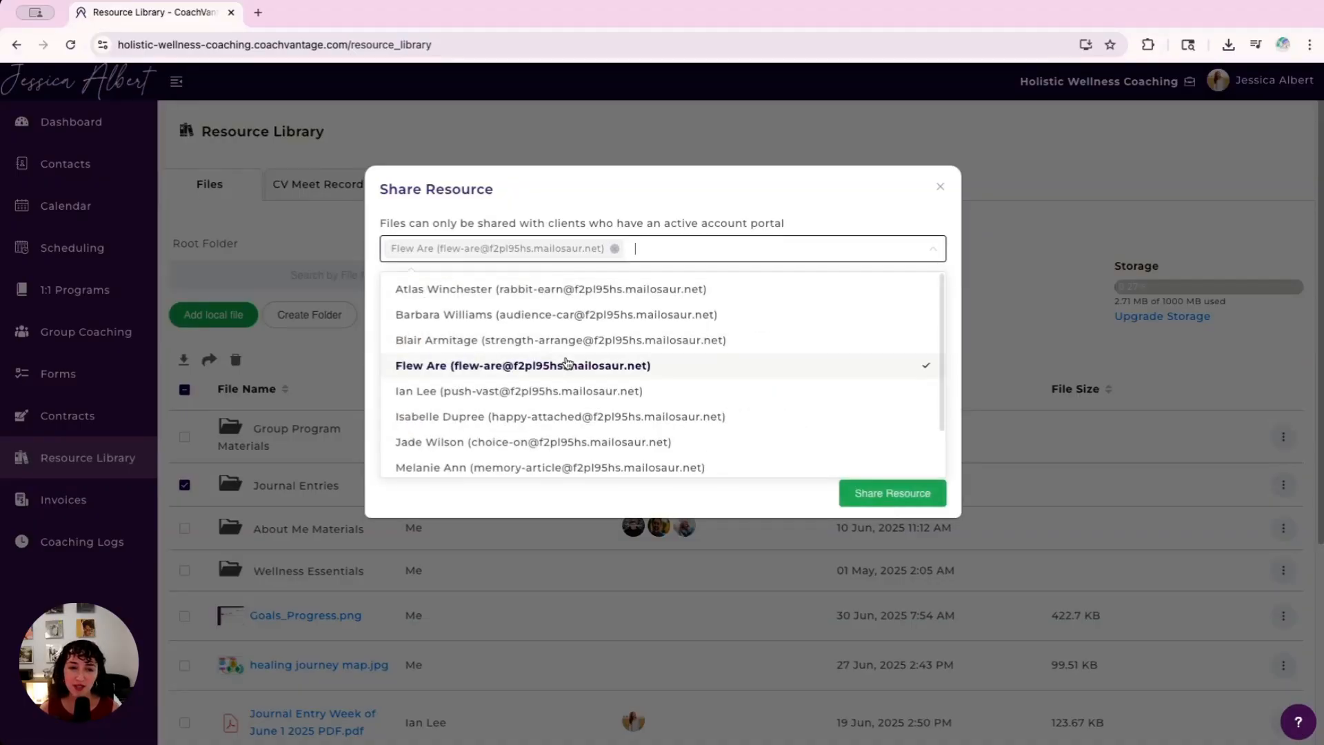
click(628, 467)
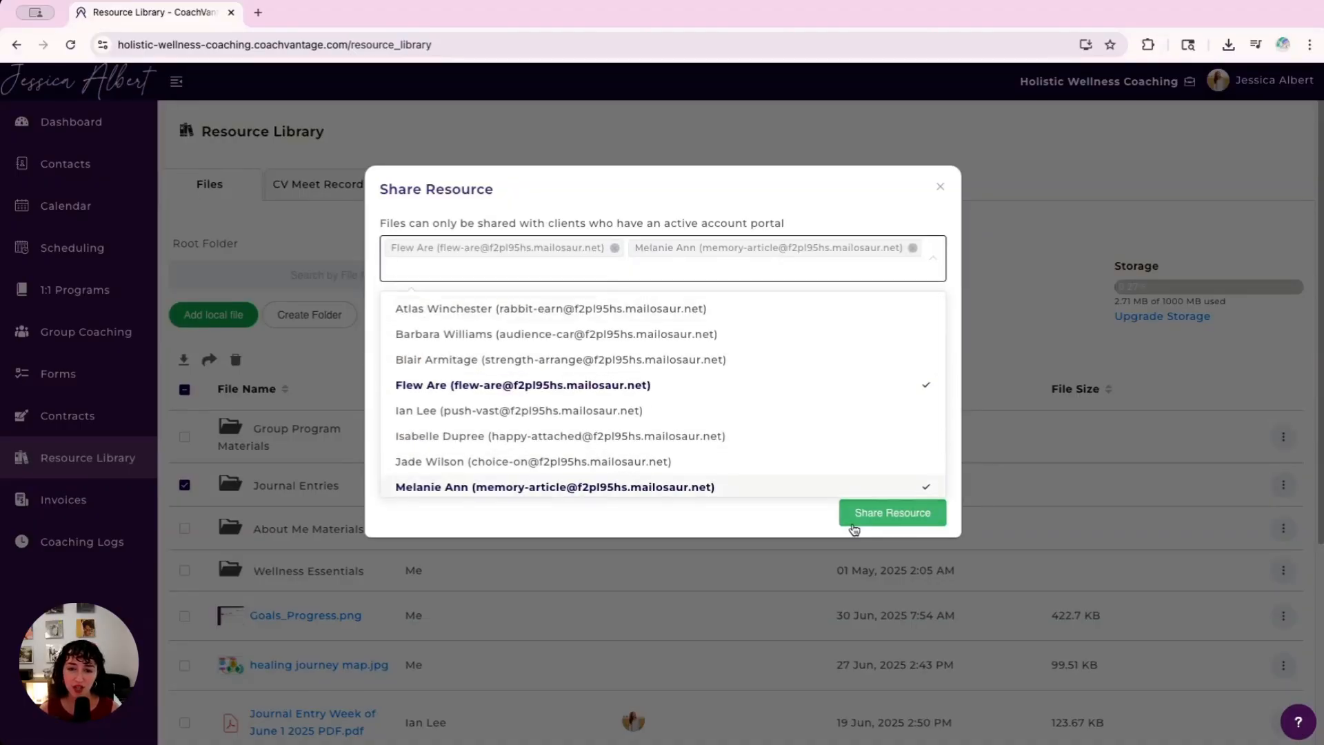
click(814, 534)
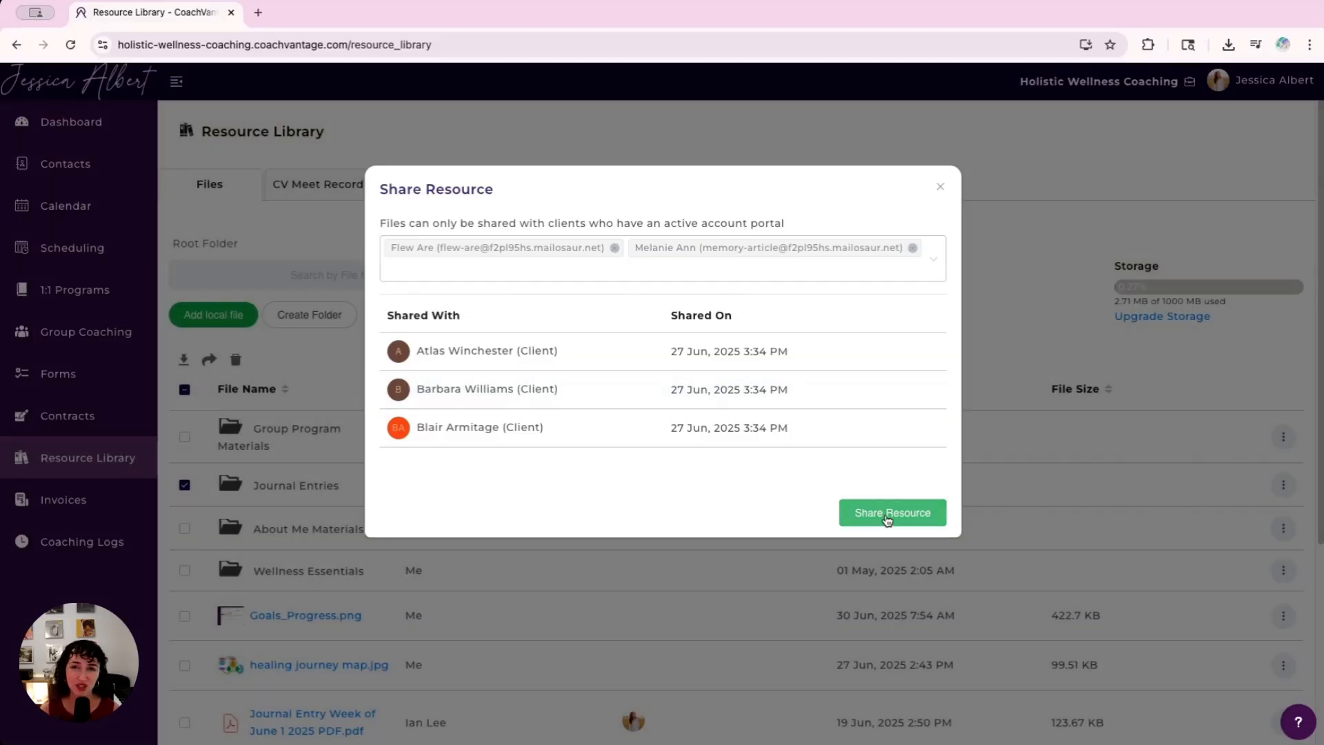
click(887, 515)
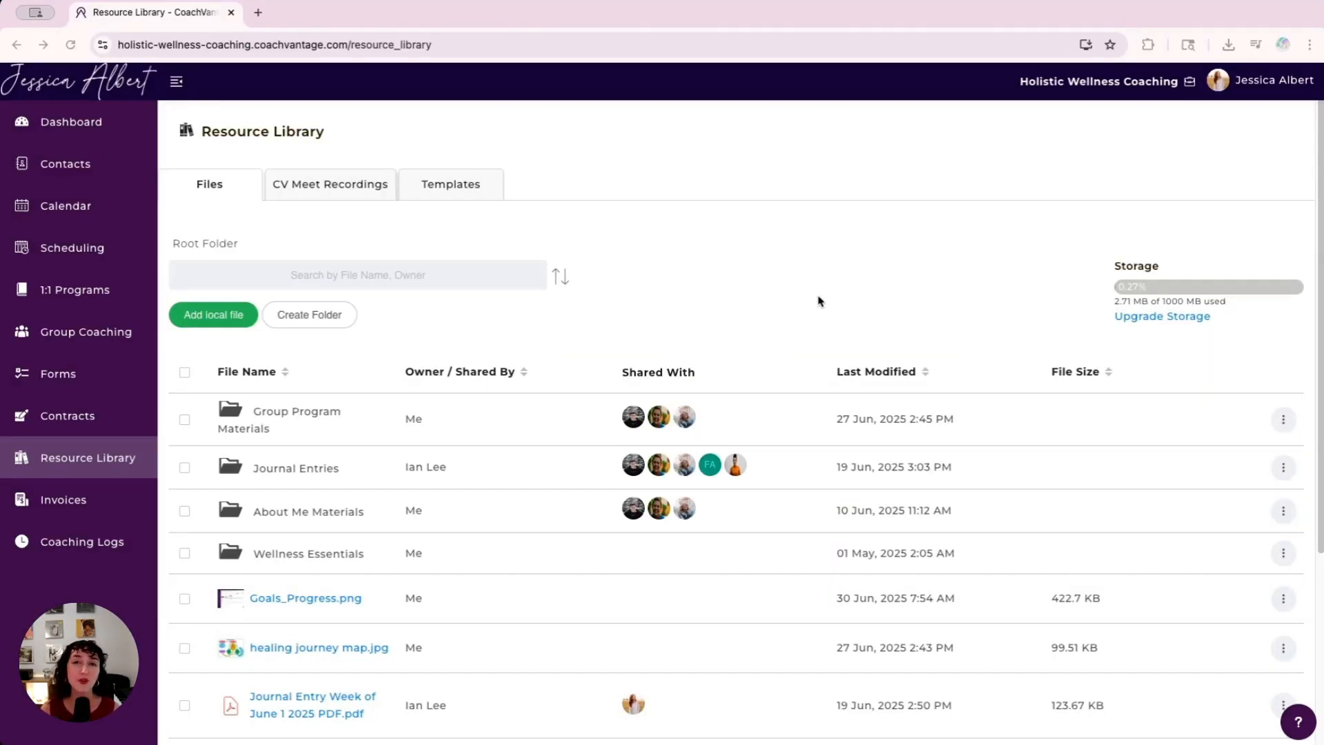
Share Goals_Progress.png with three clients from the client list.
click(184, 599)
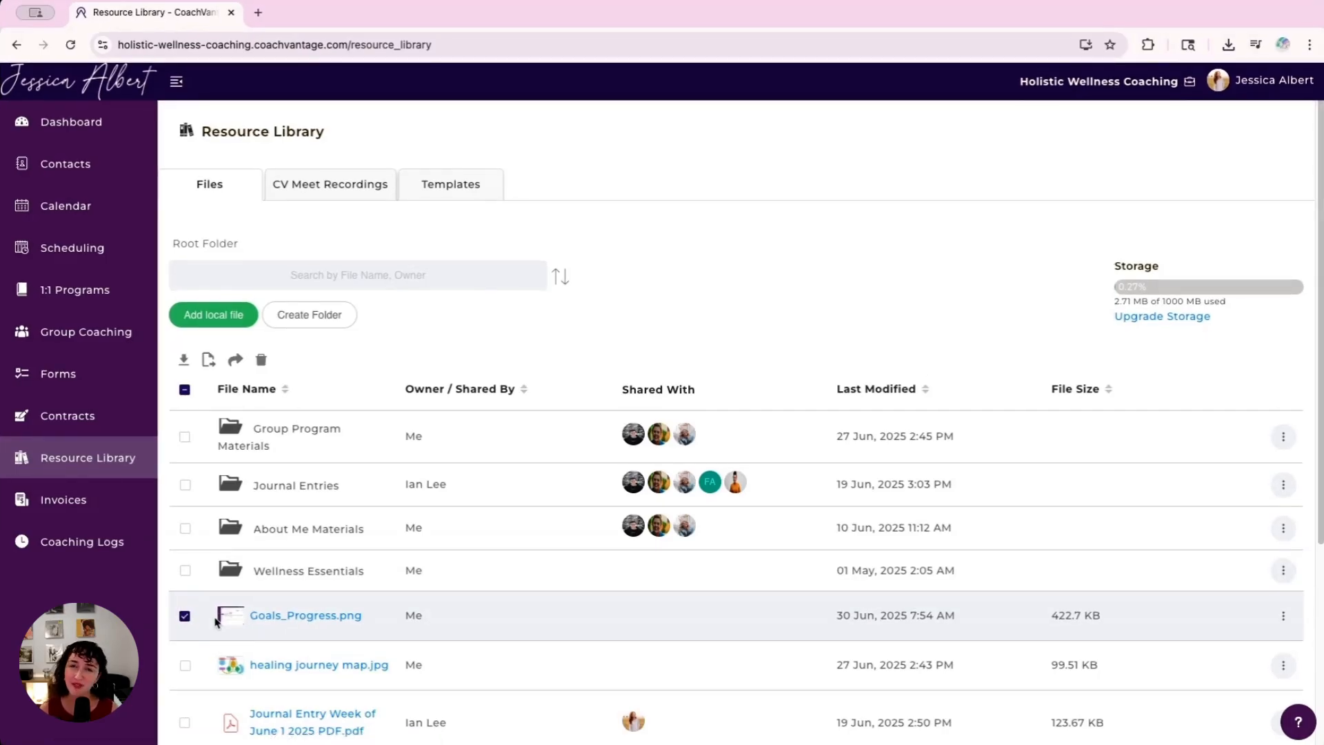
click(236, 362)
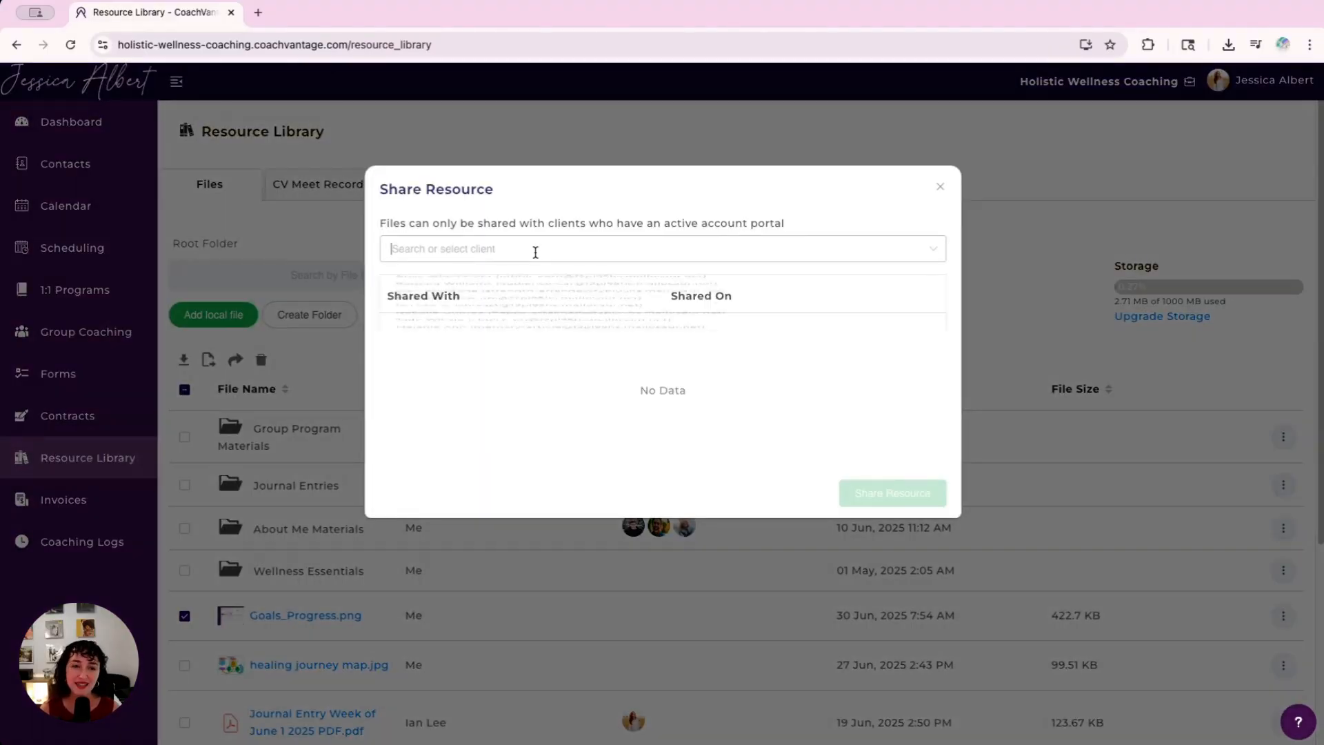
click(536, 250)
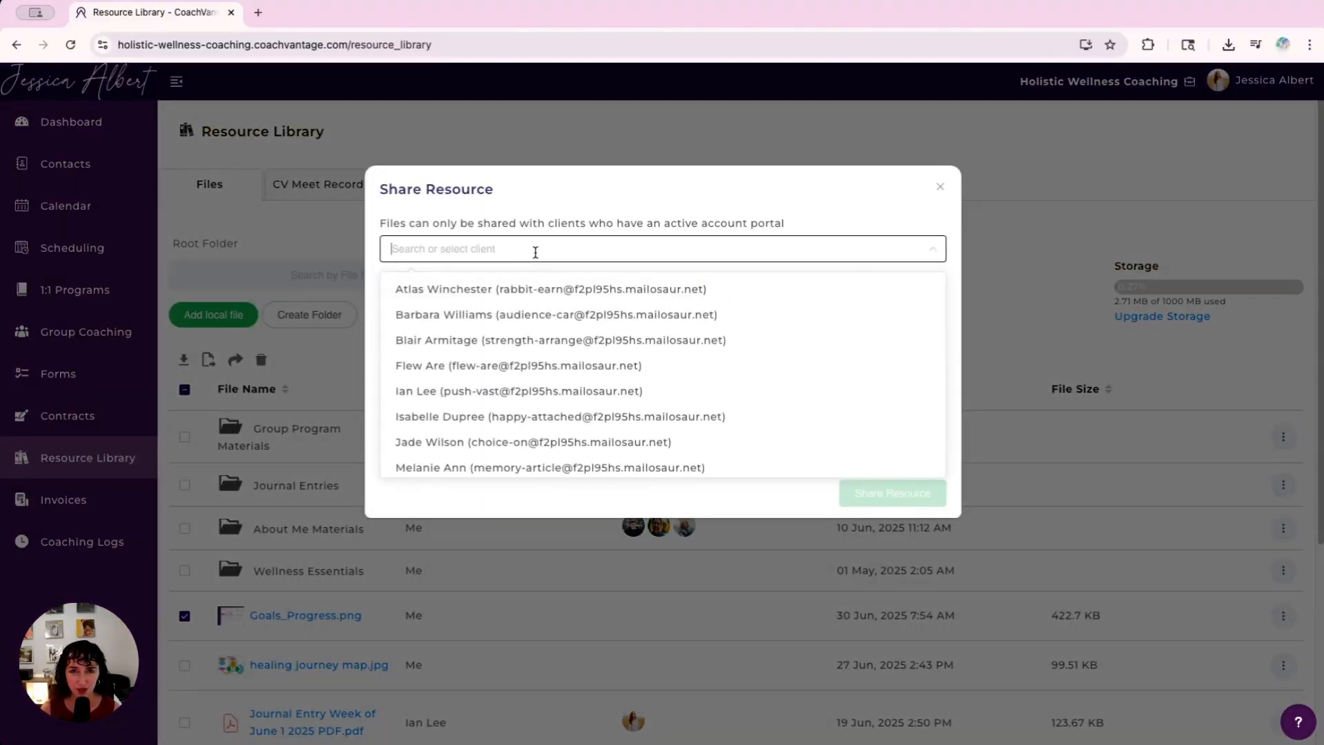
click(677, 391)
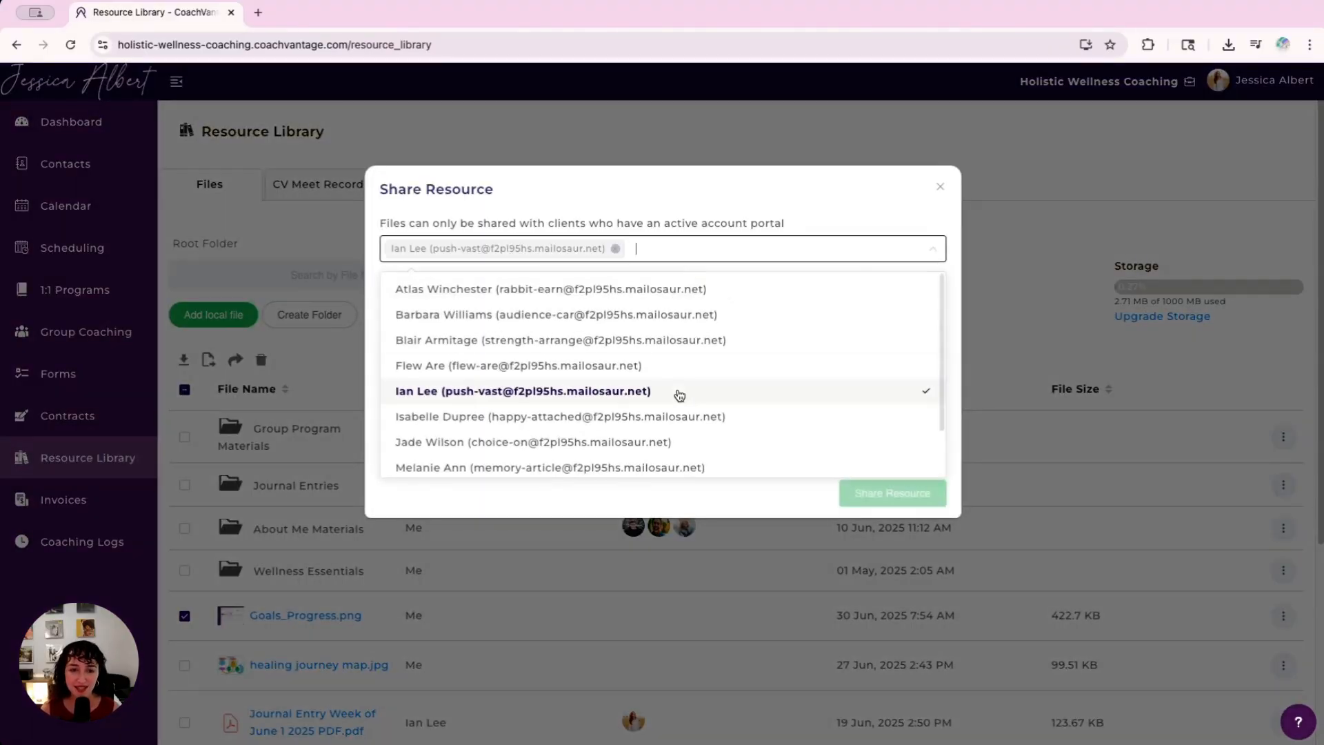
click(652, 473)
click(638, 355)
click(861, 486)
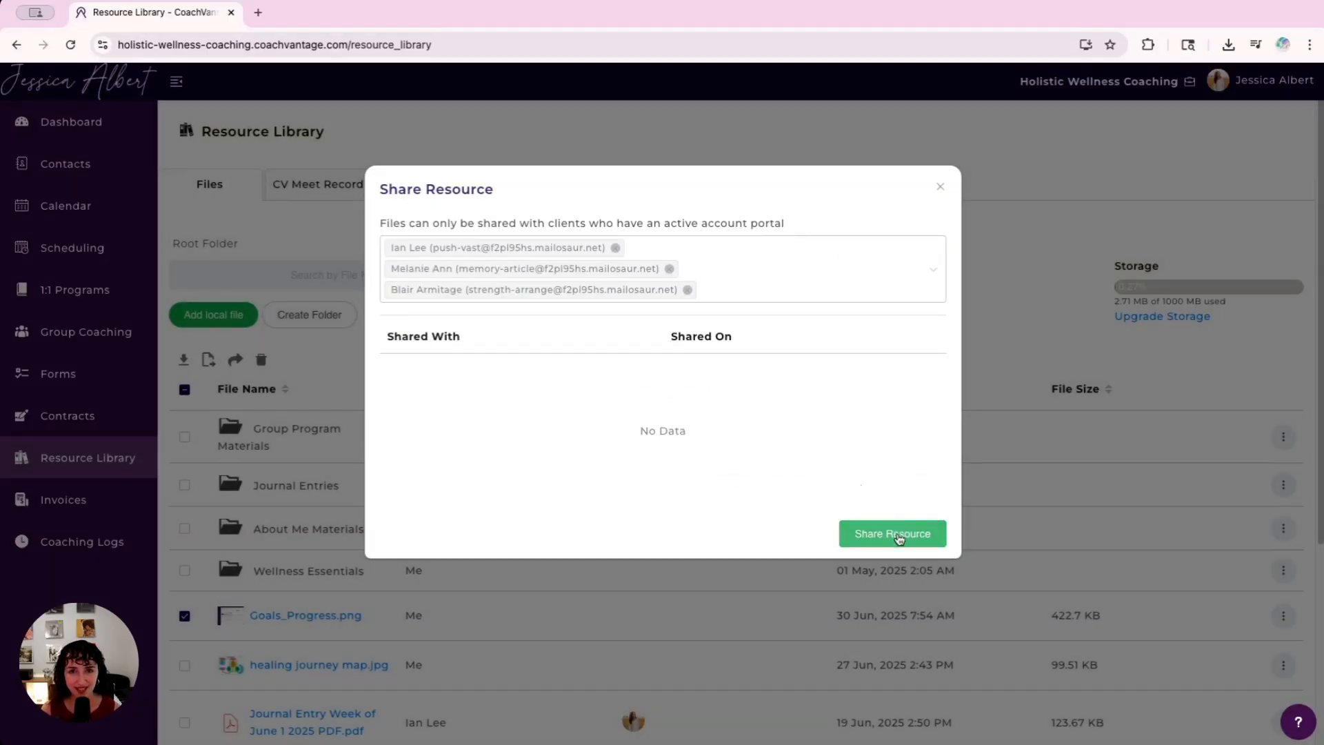
click(898, 534)
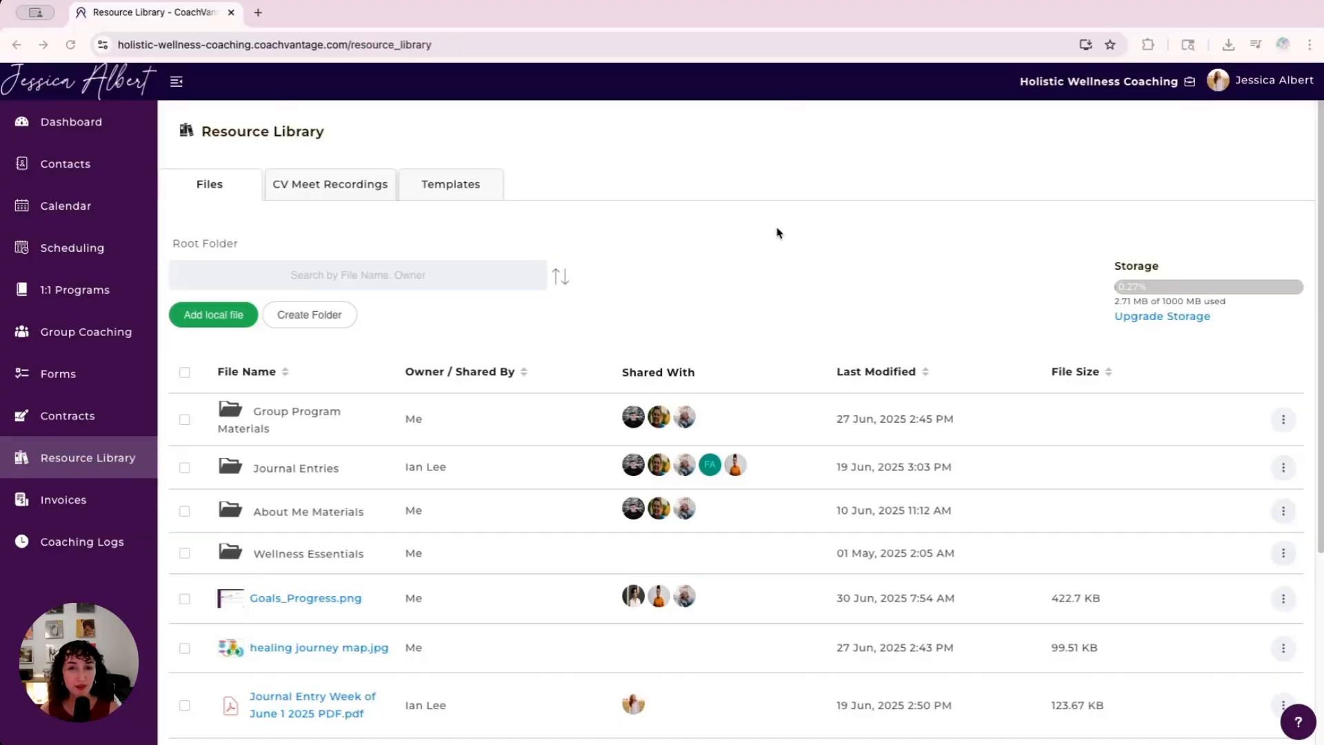
Share healing journey map.jpg with three clients from the client list.
click(184, 648)
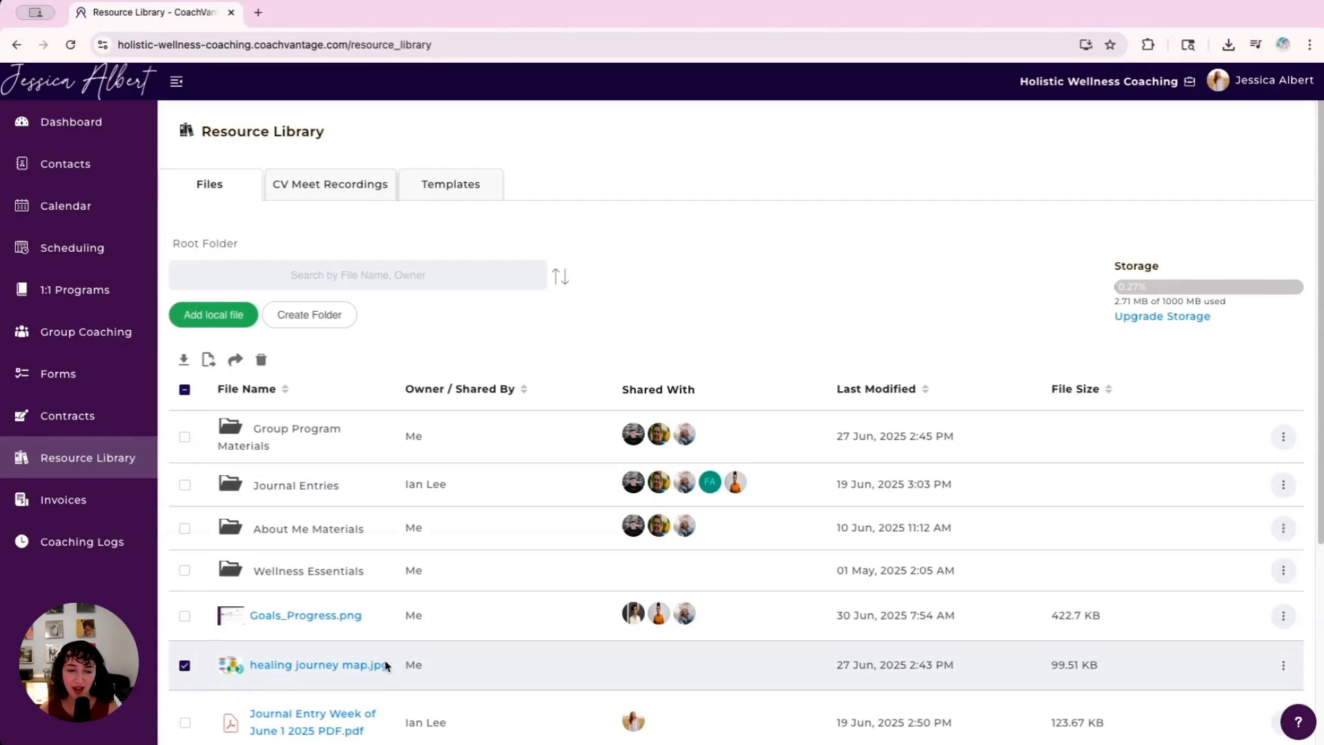
click(235, 360)
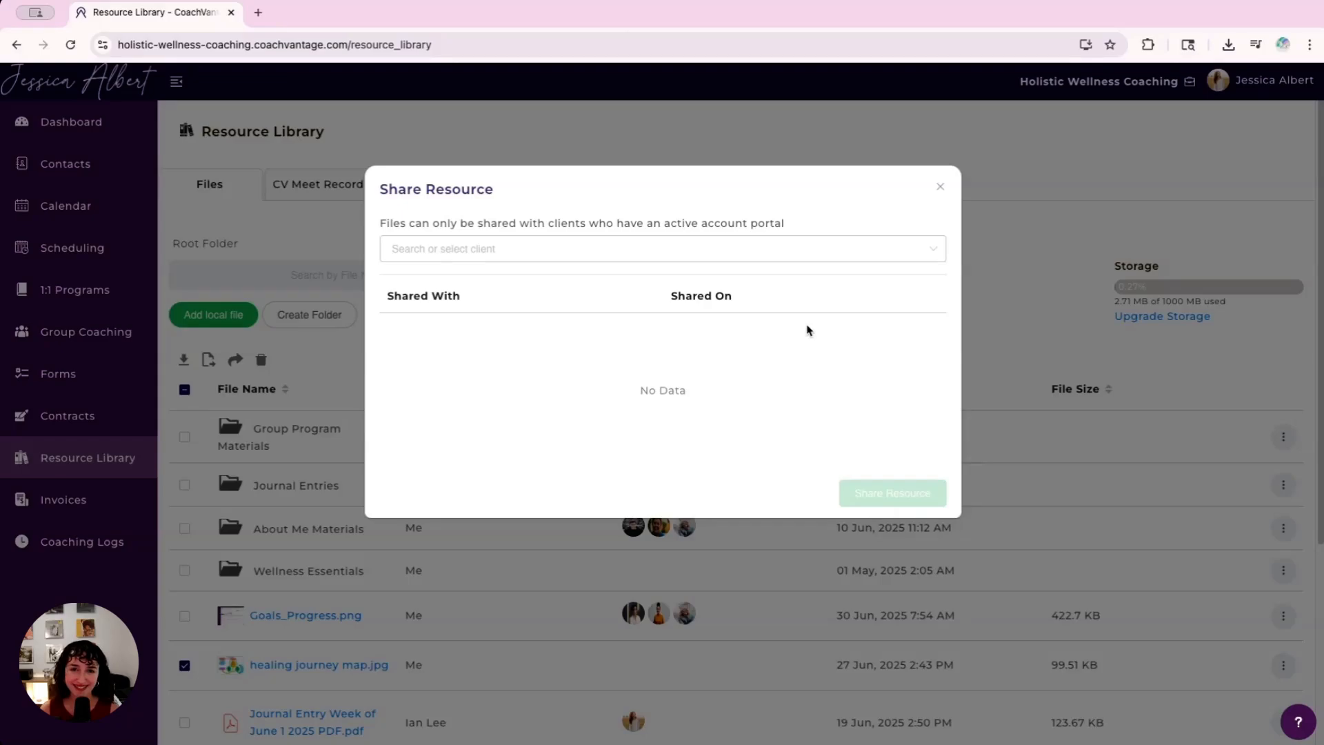
click(704, 249)
click(686, 366)
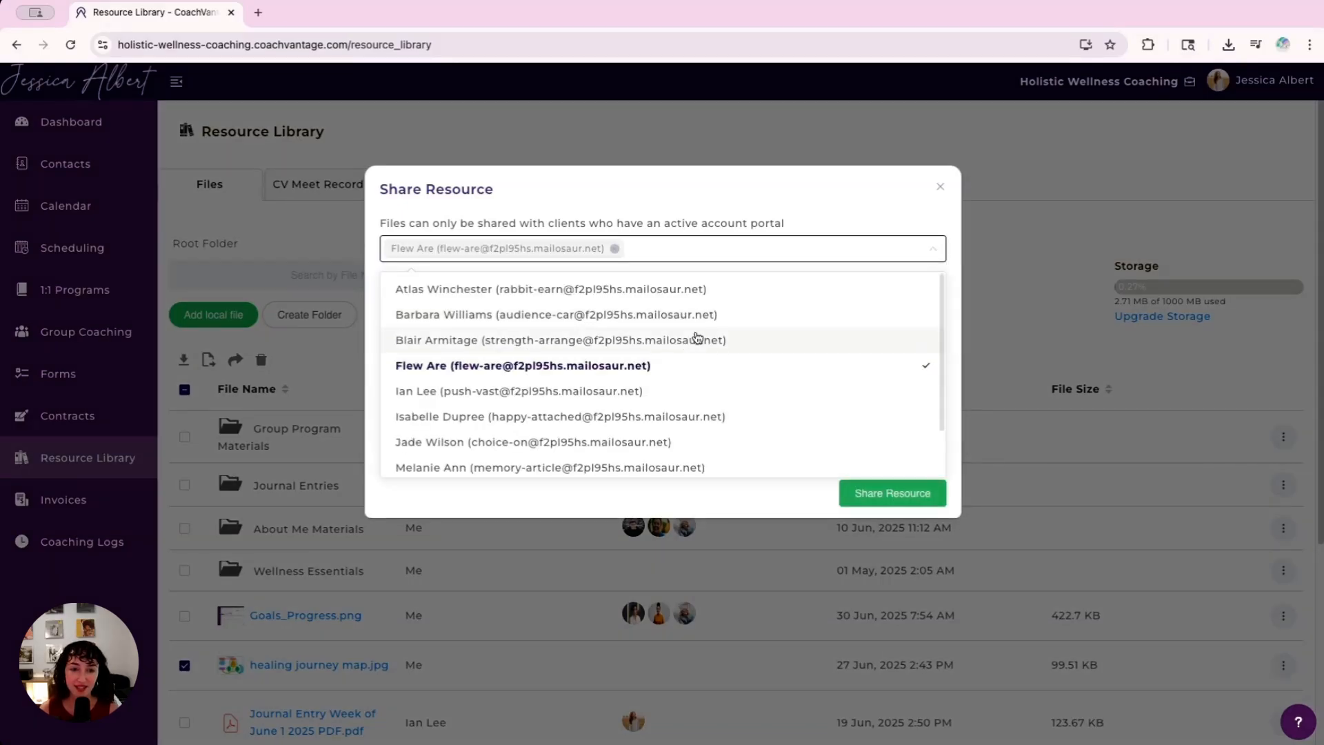
click(697, 340)
click(703, 333)
click(801, 227)
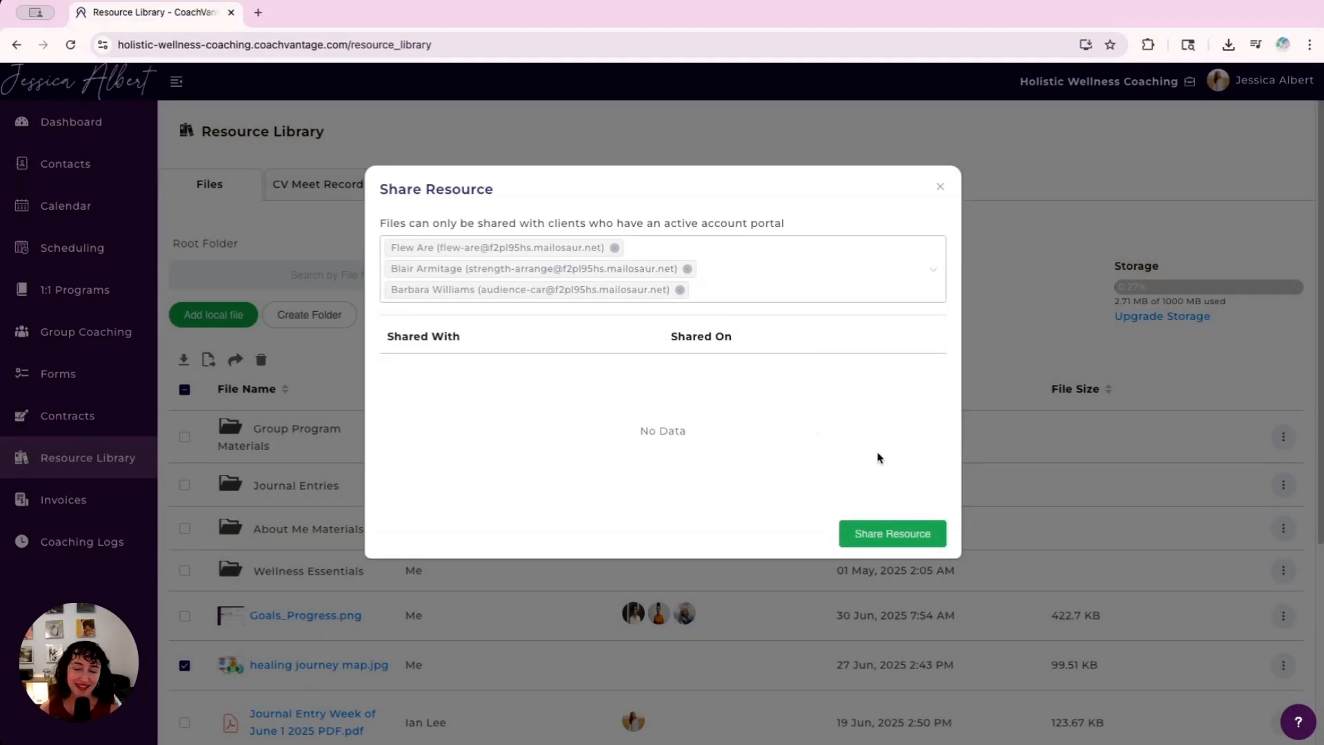
click(892, 533)
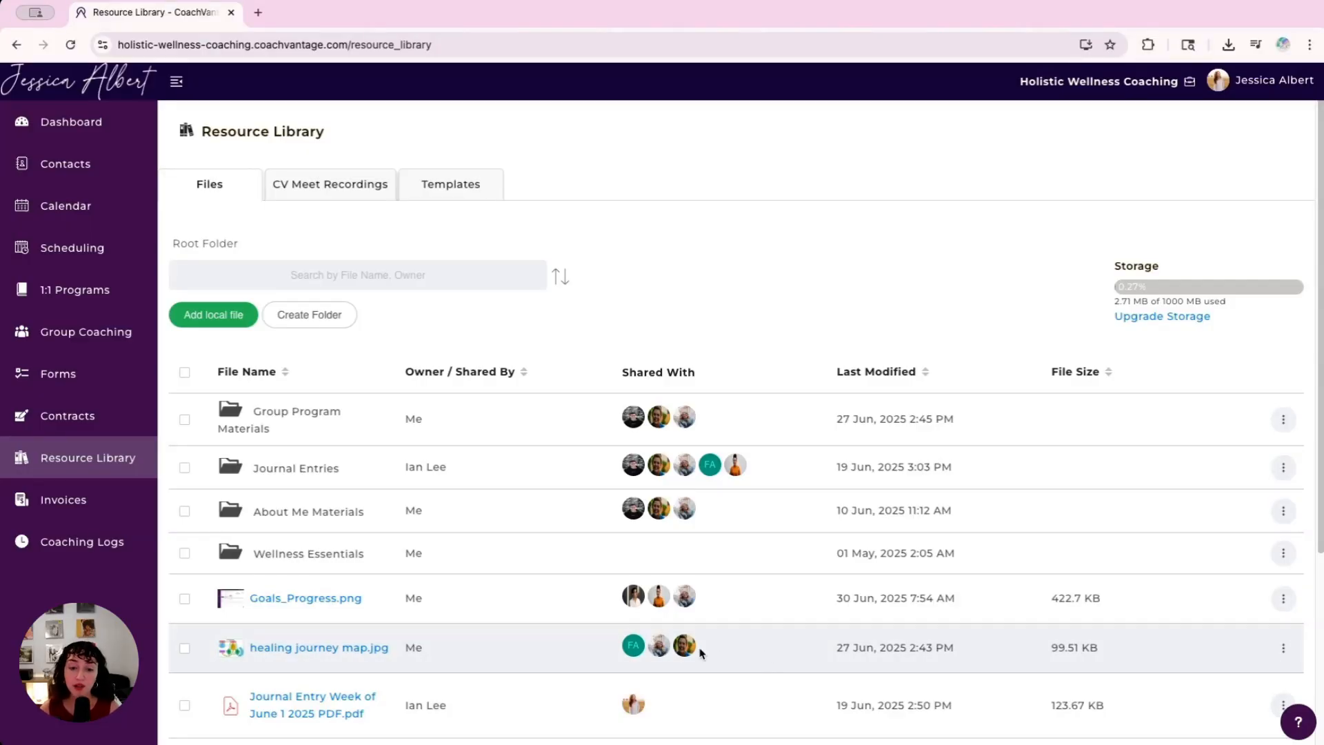
Open a client's contact record and review the files shared with that client.
mouse_move(694, 656)
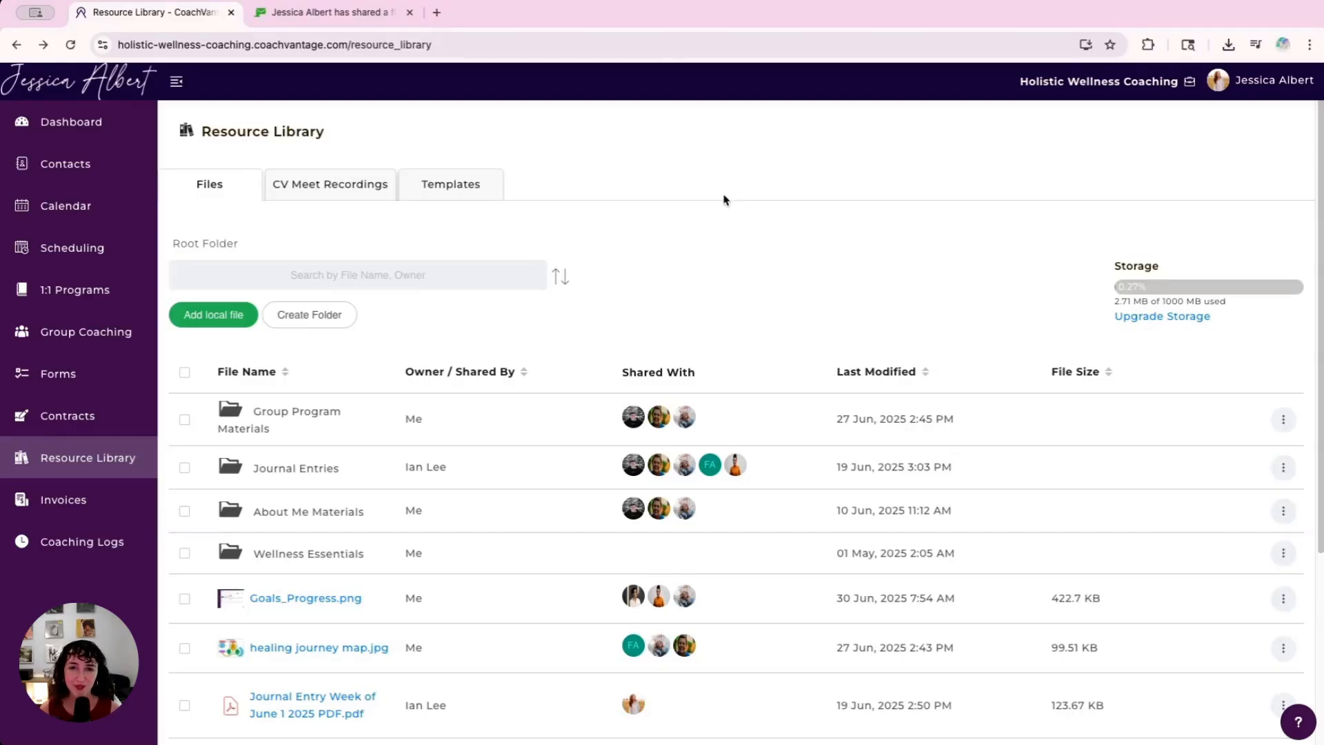
click(104, 162)
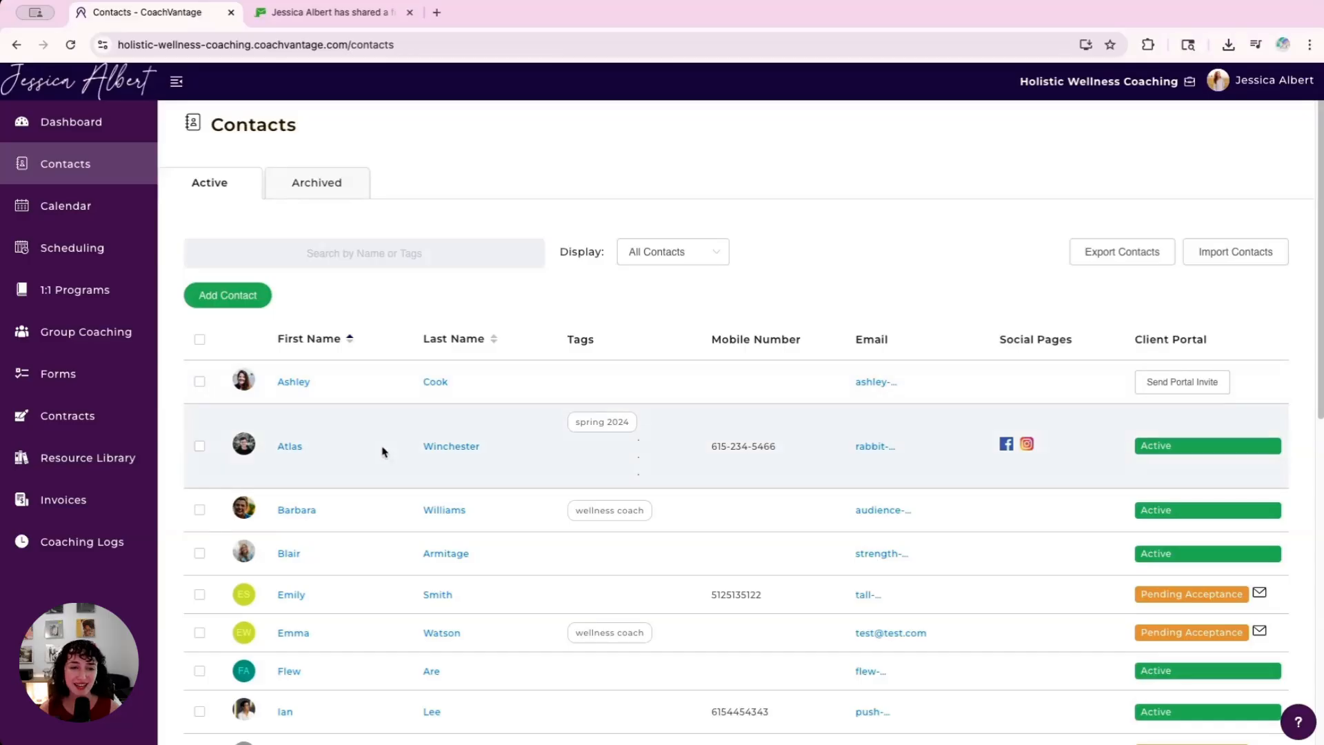
click(307, 511)
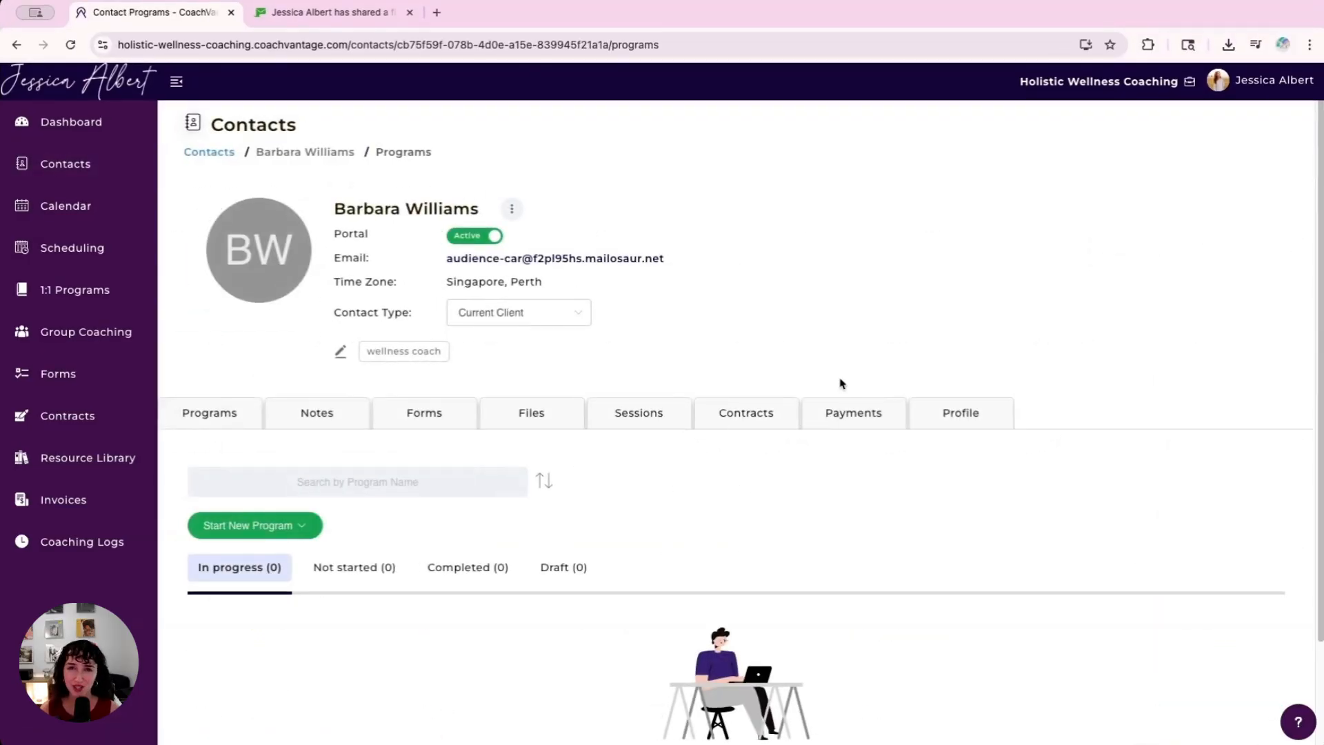
click(529, 422)
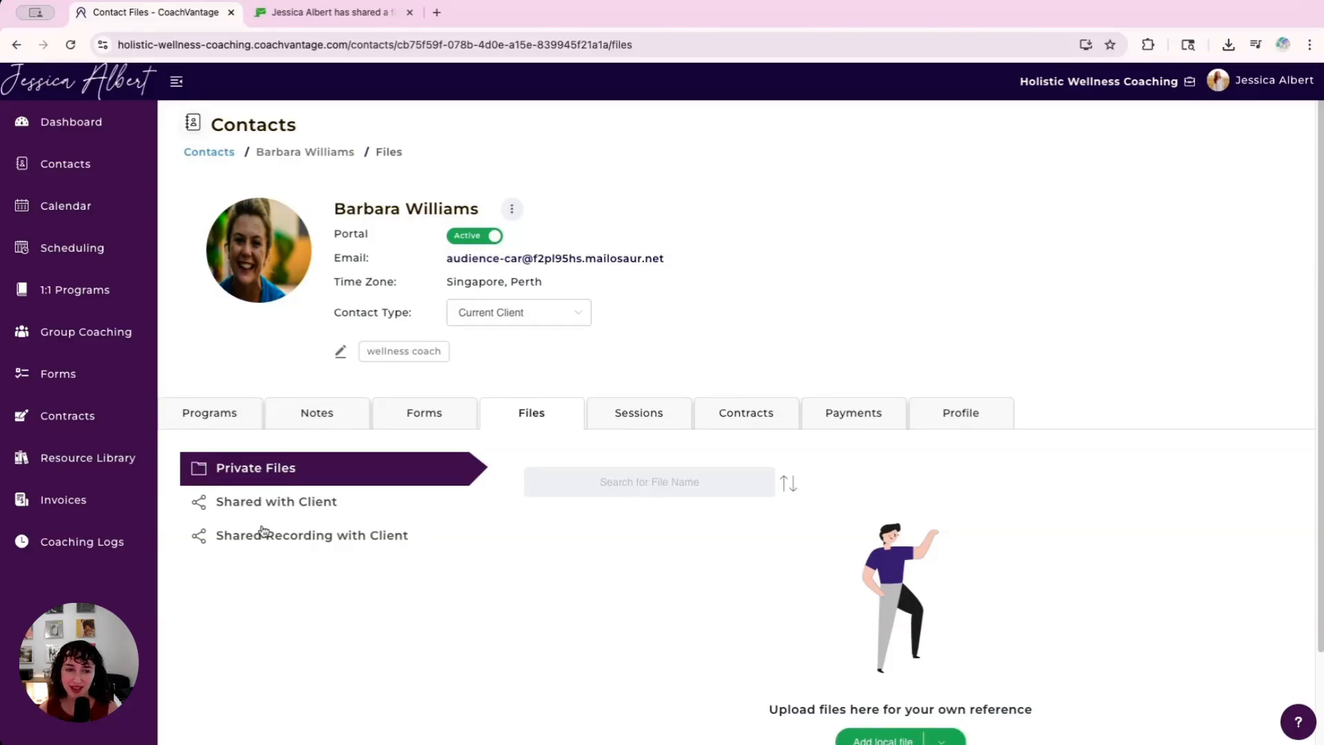
click(297, 508)
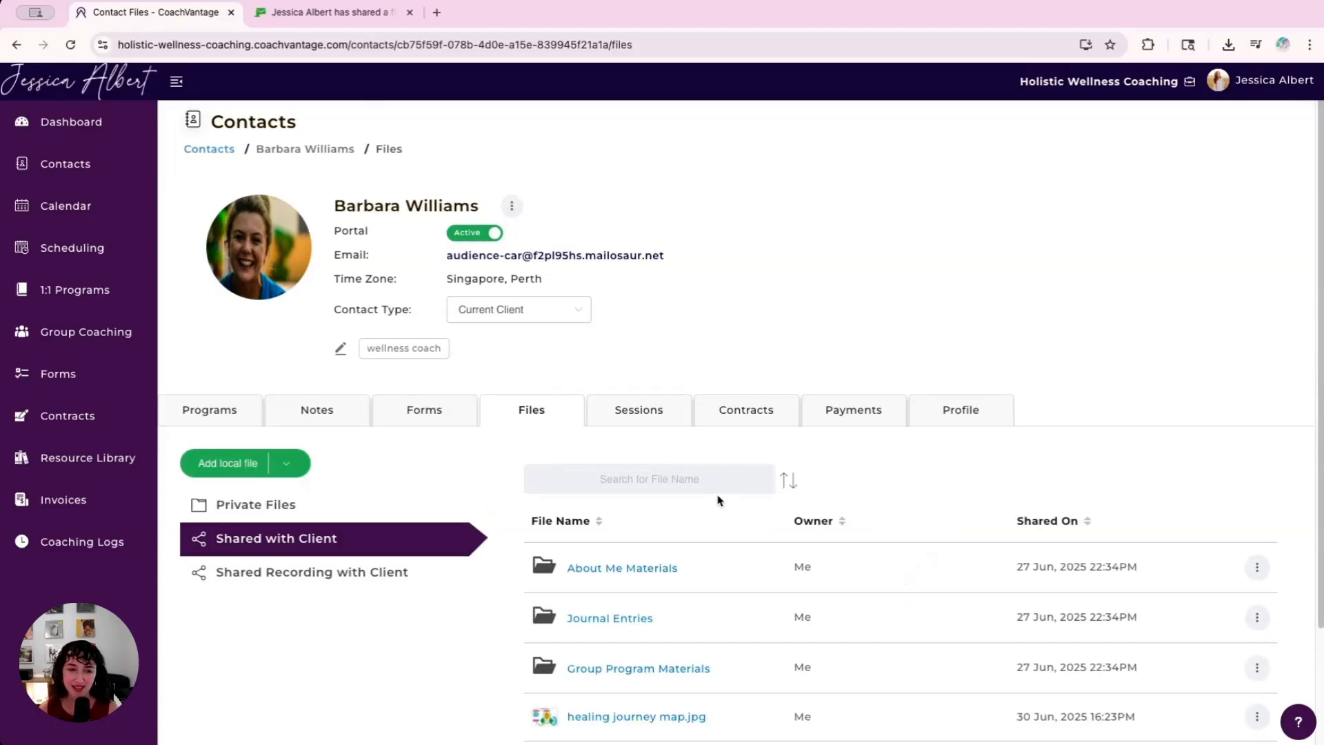
scroll(759, 491, down, 2)
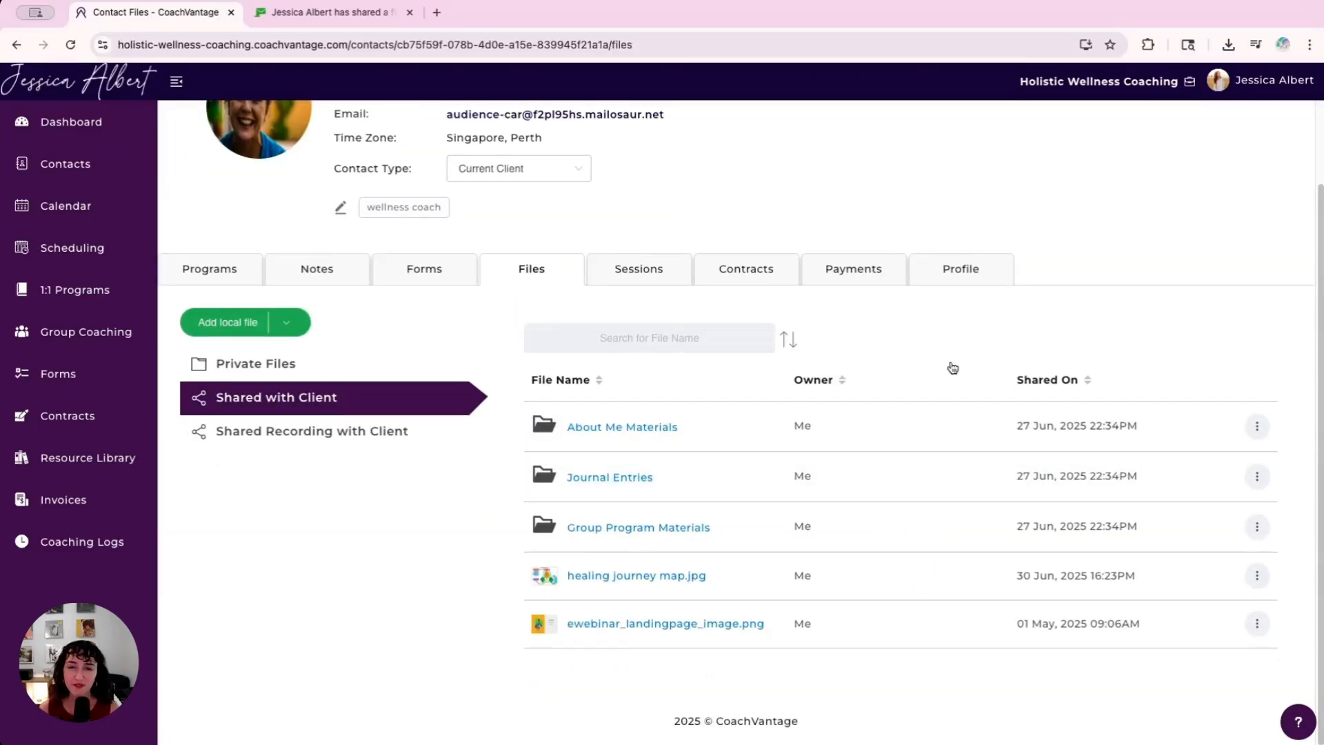
scroll(951, 367, up, 2)
scroll(582, 334, down, 2)
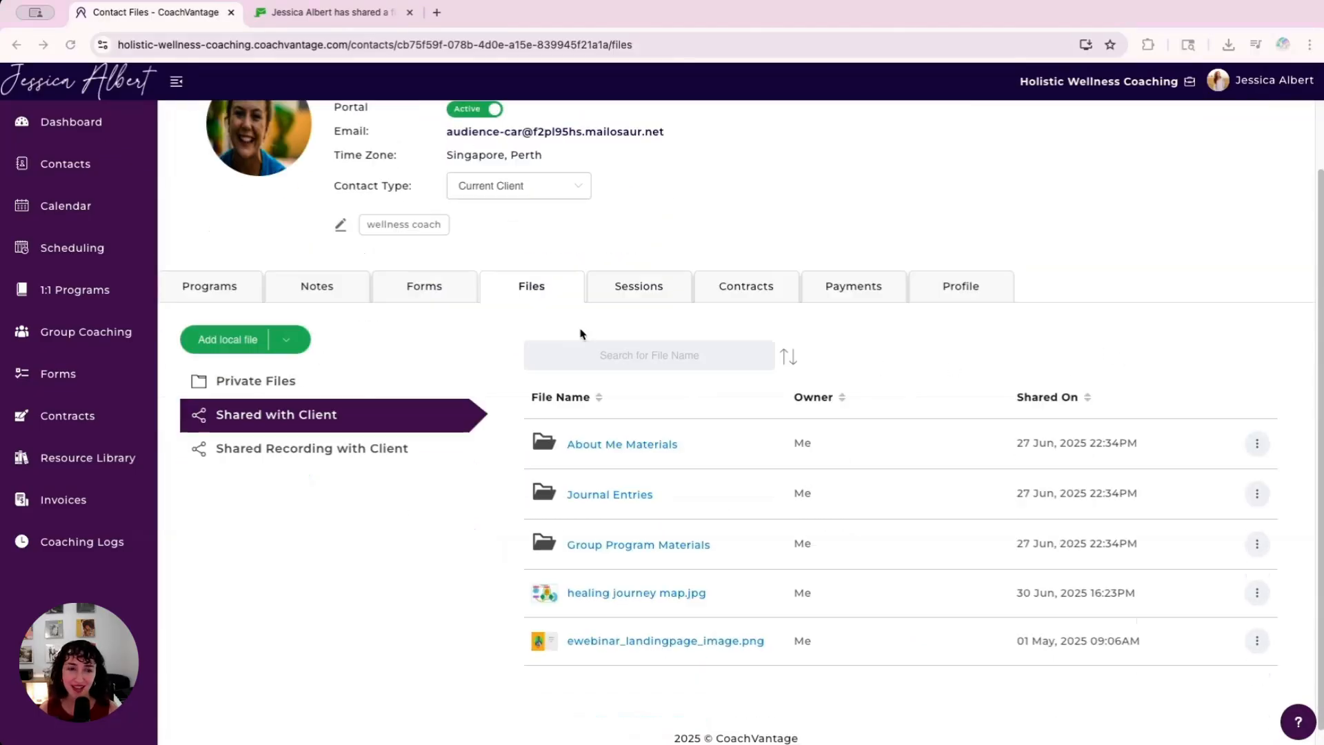
Add Morning Routine Map.pdf from the resource library to the client's shared files.
click(228, 339)
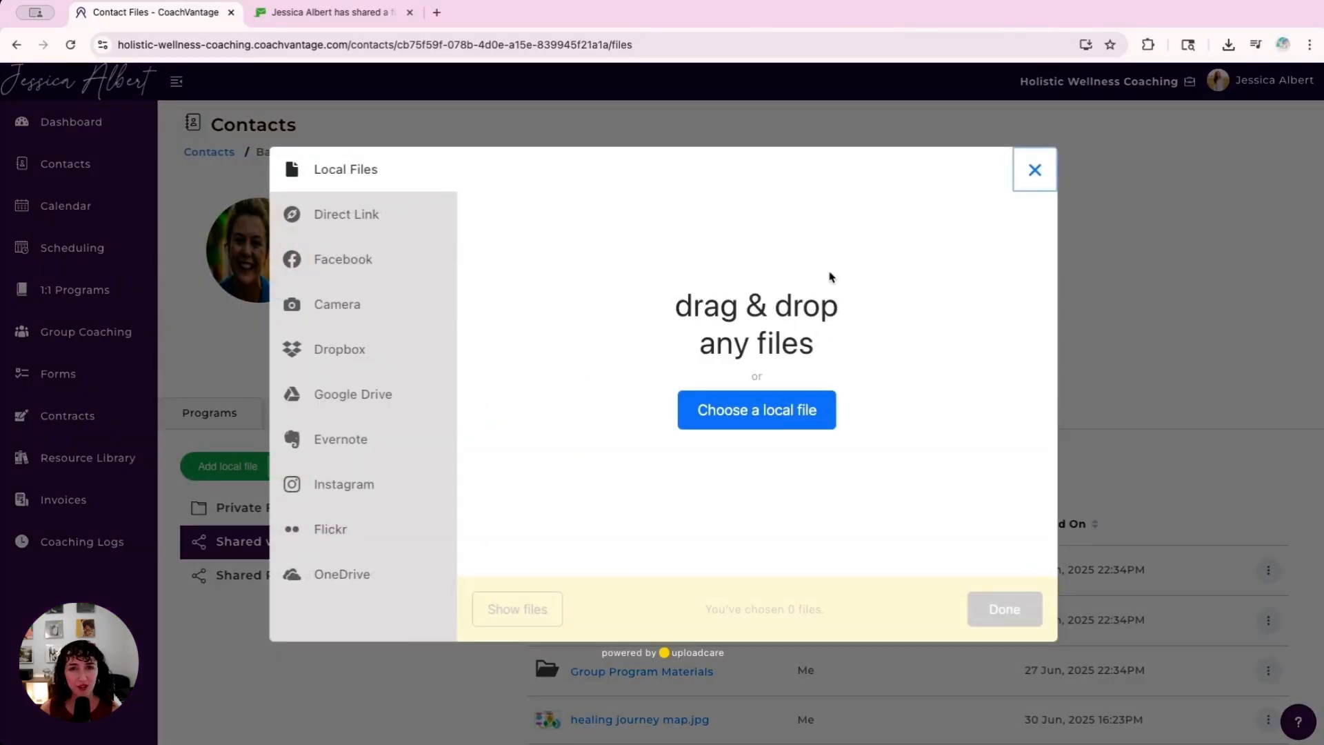
key(Escape)
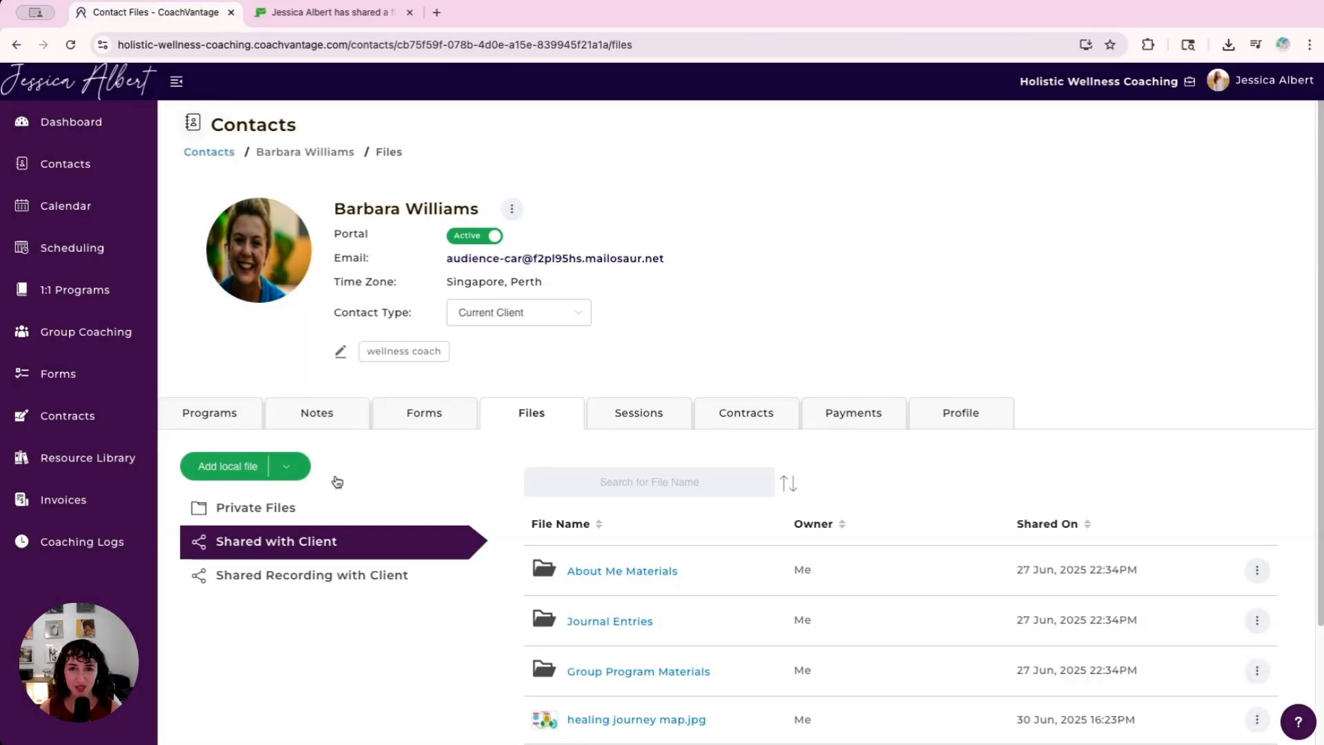
click(288, 468)
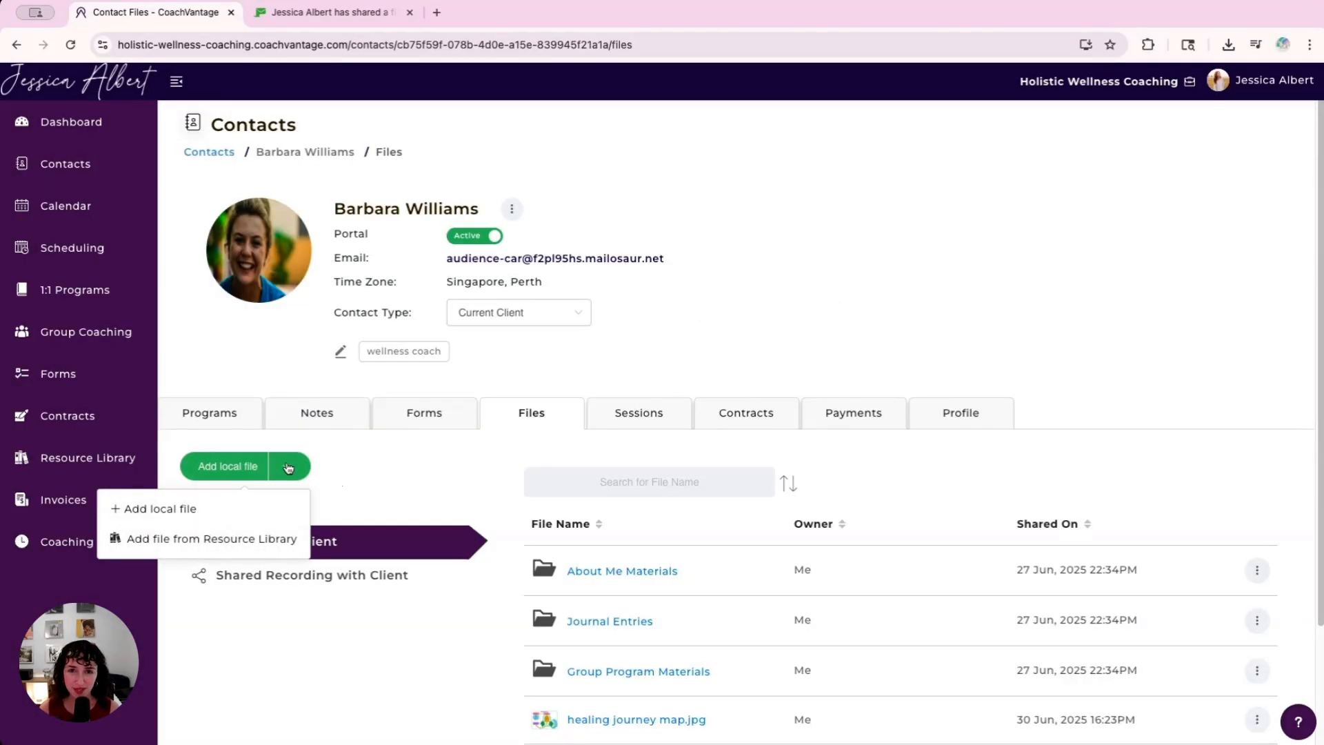
click(263, 545)
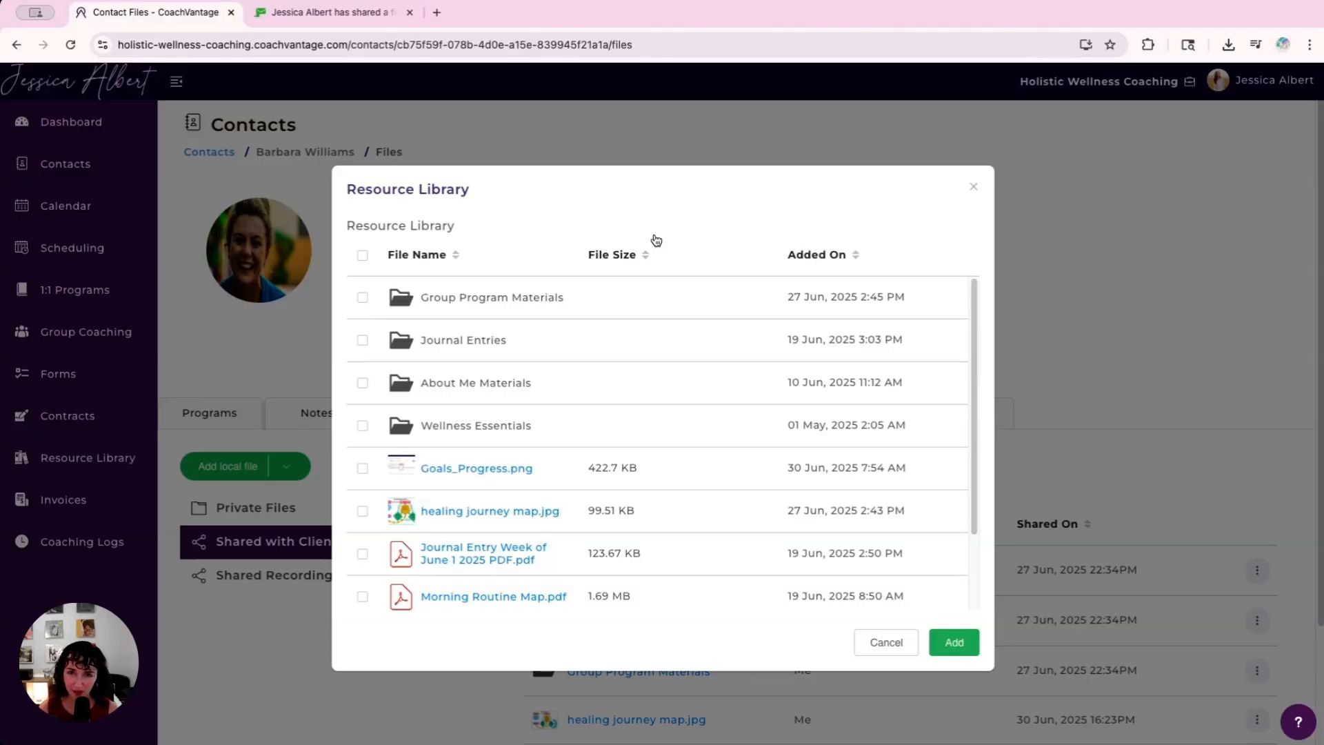
scroll(526, 473, down, 2)
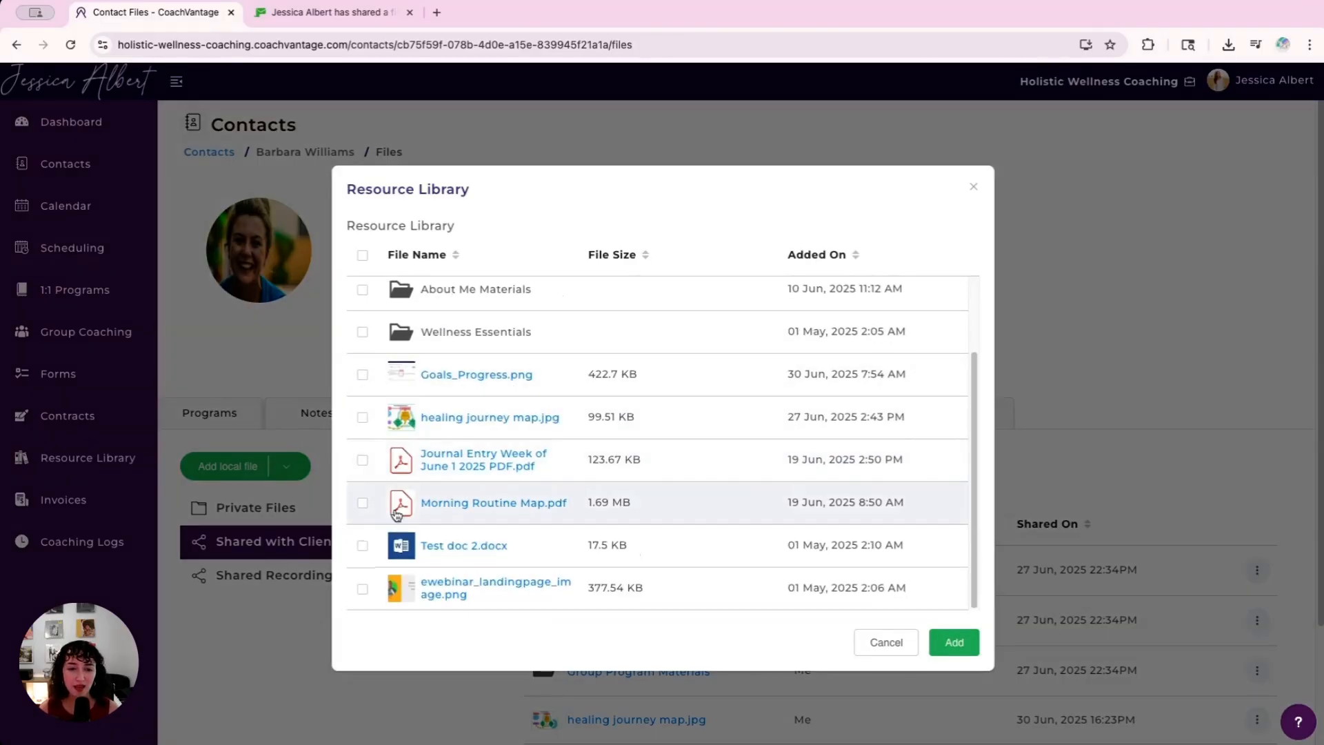
click(362, 504)
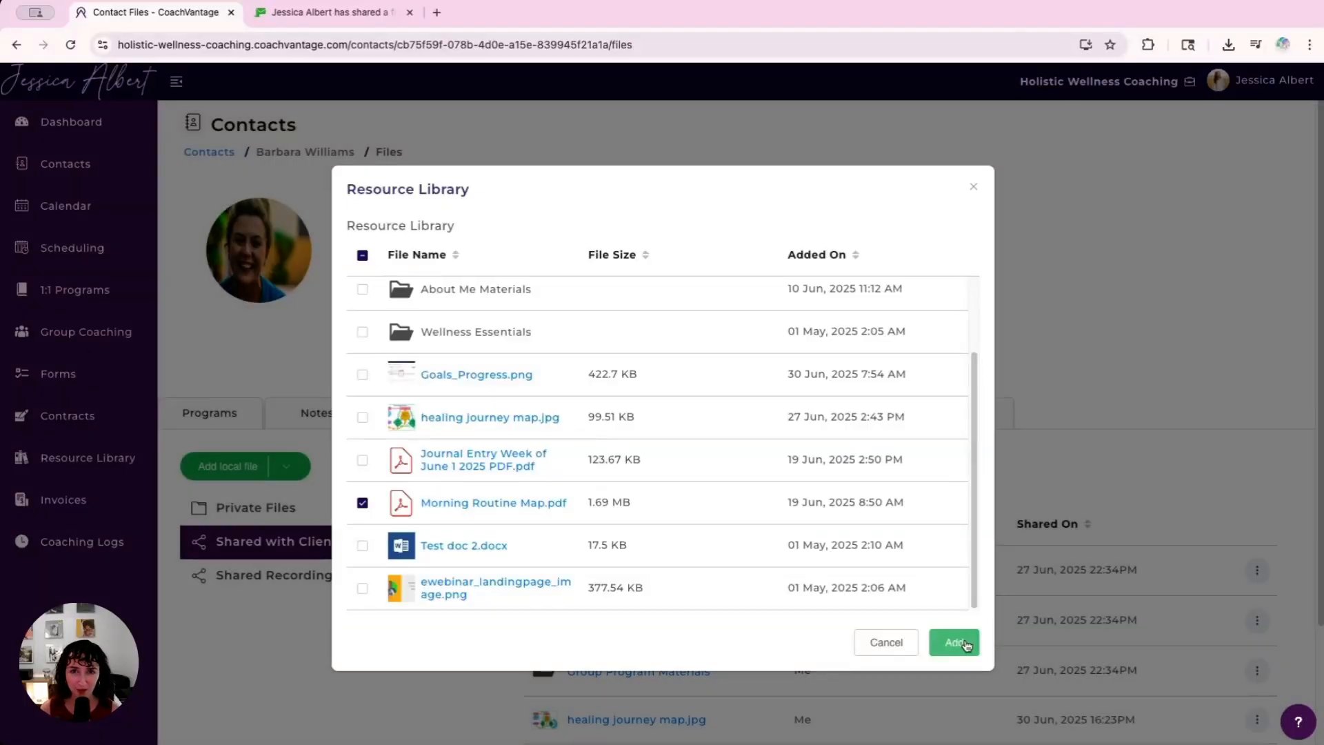
click(955, 642)
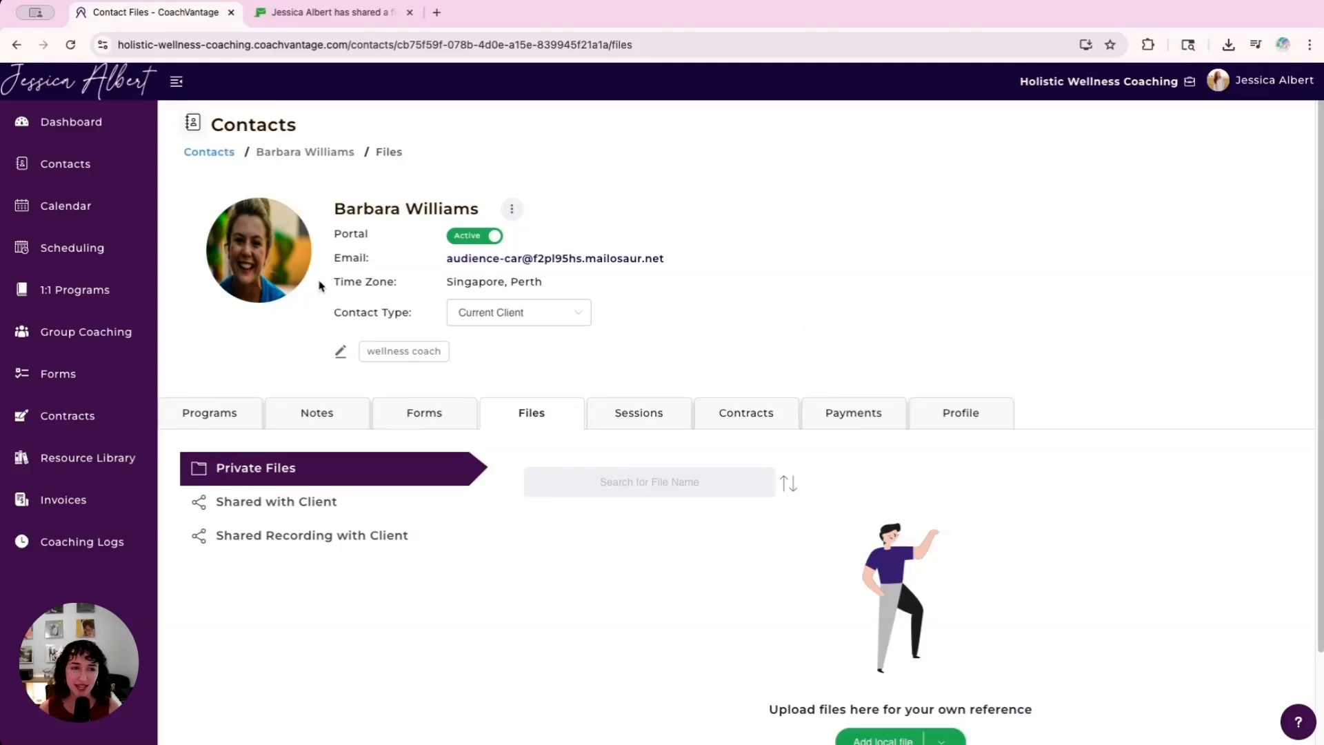
Open a client's 'Managing Chronic Stress: Overcome Obstacles' program from the contacts list and go to its resources.
click(120, 166)
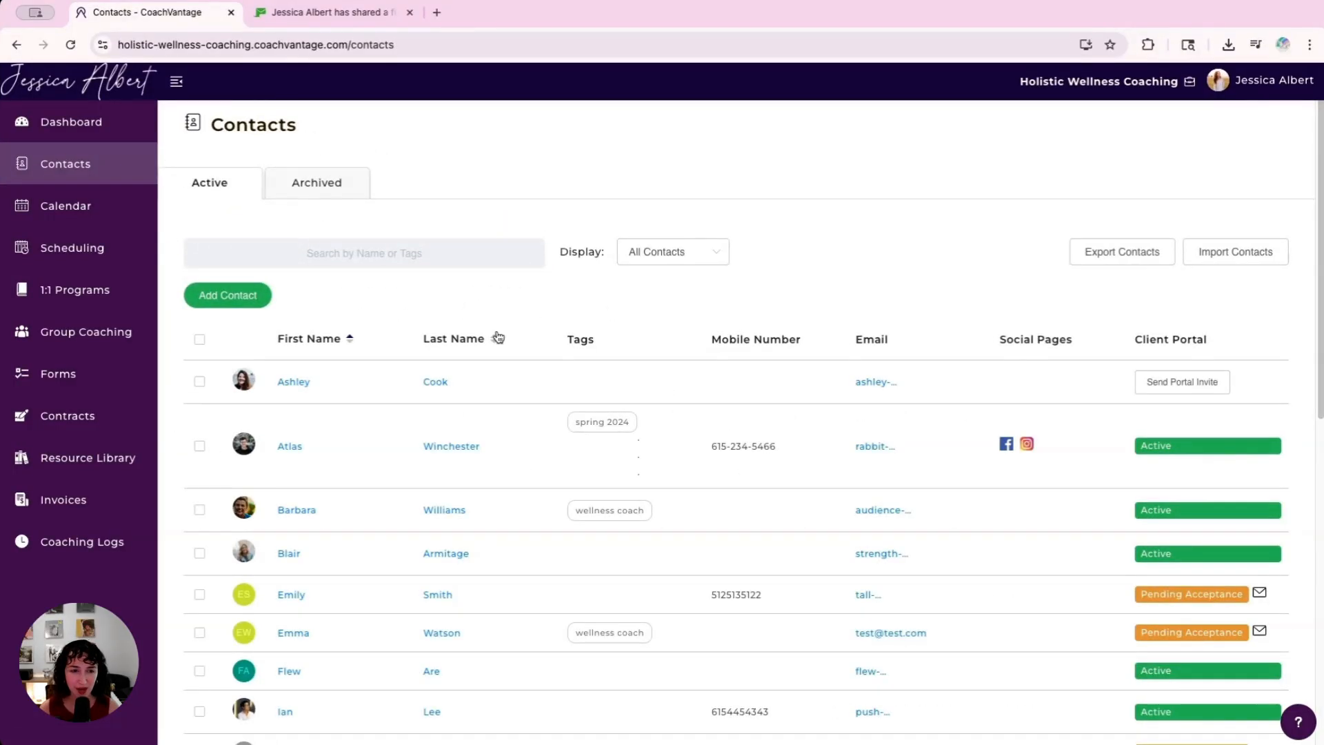
click(290, 446)
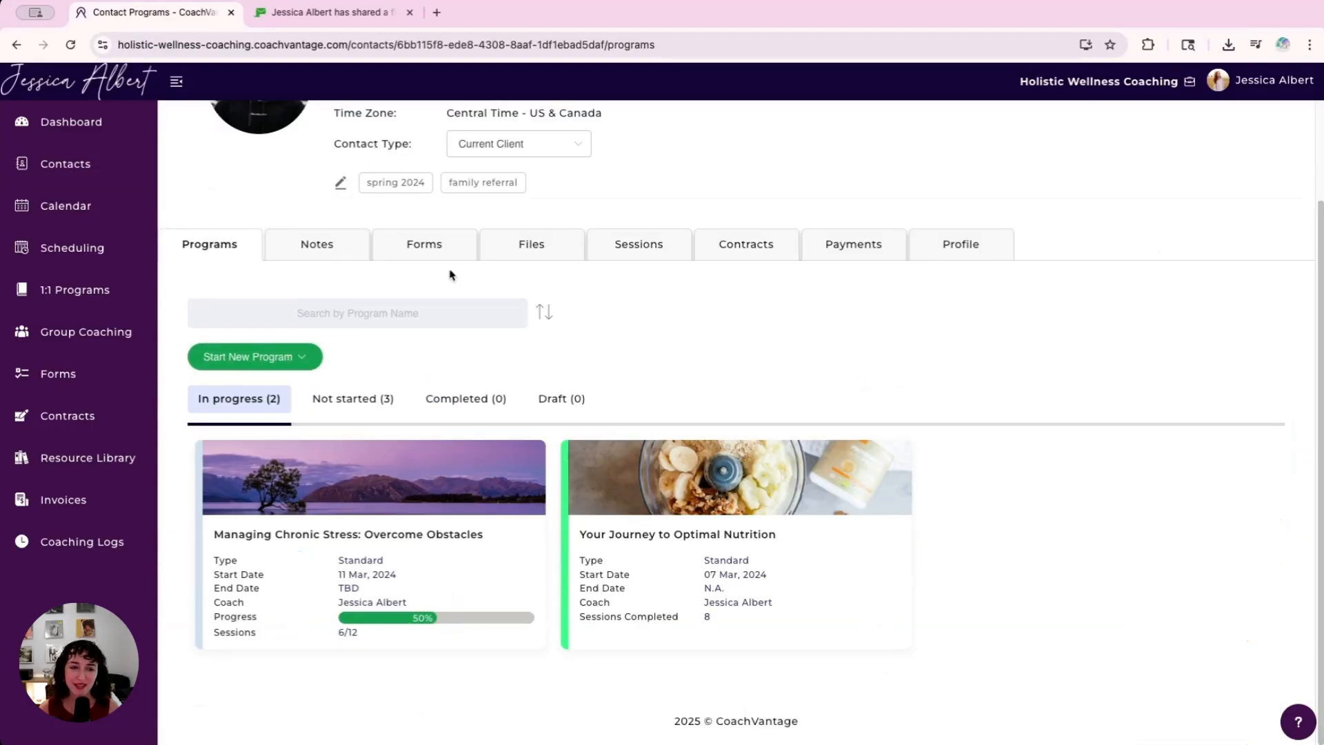
click(485, 560)
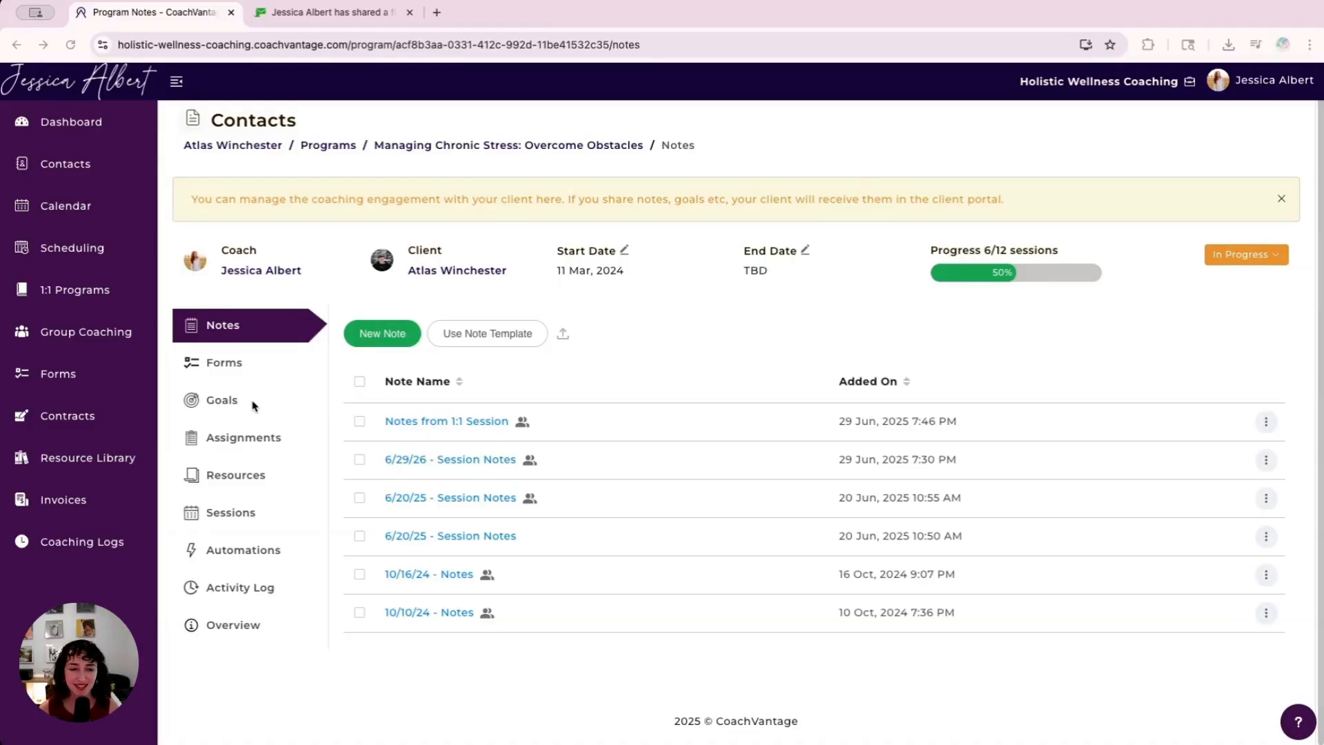
click(253, 481)
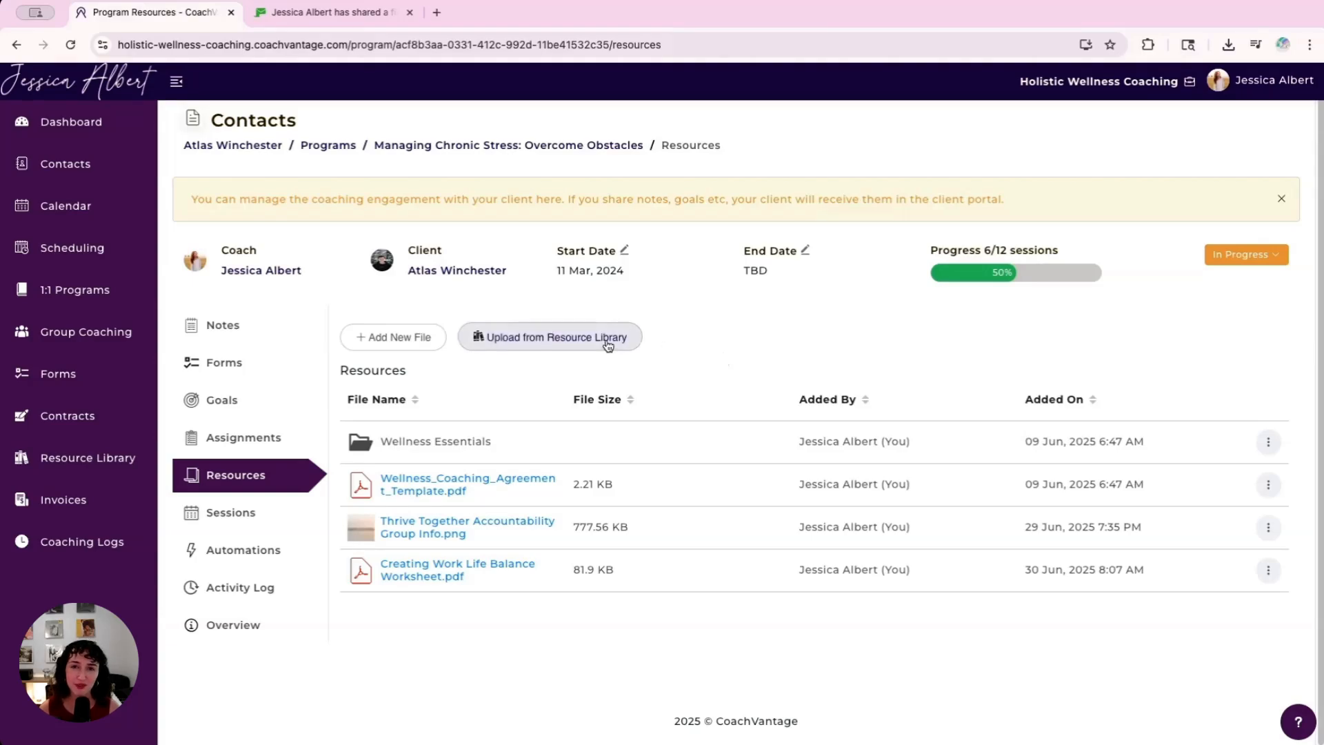
scroll(685, 362, up, 1)
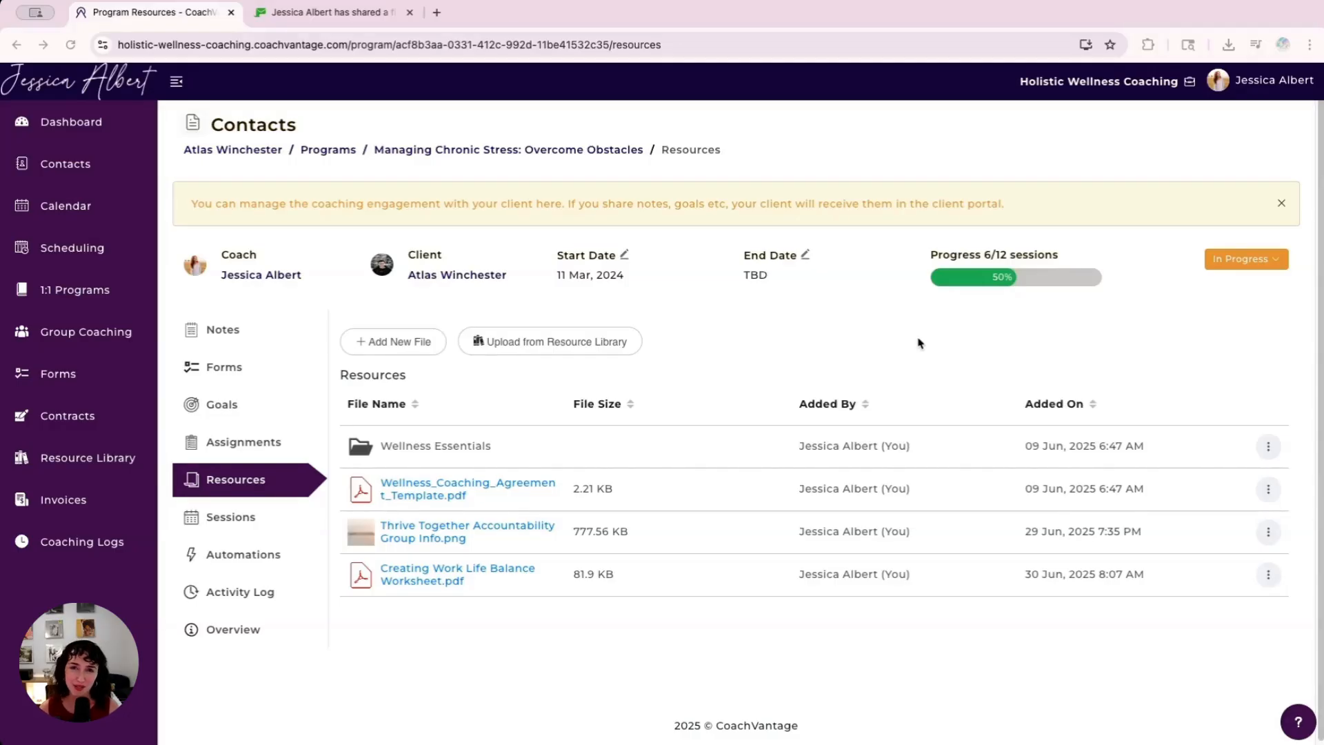
Upload Stress Exploration.pdf from the local computer to the program's resources.
click(409, 345)
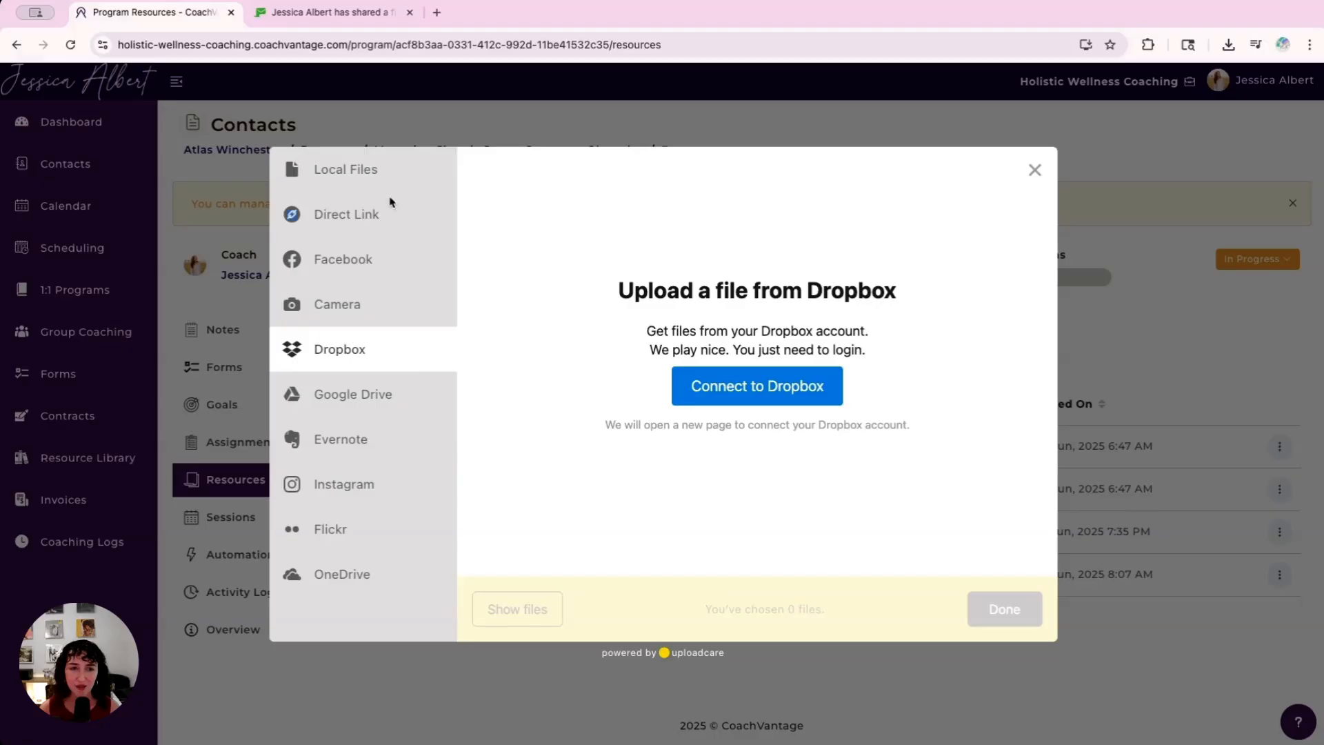
click(379, 167)
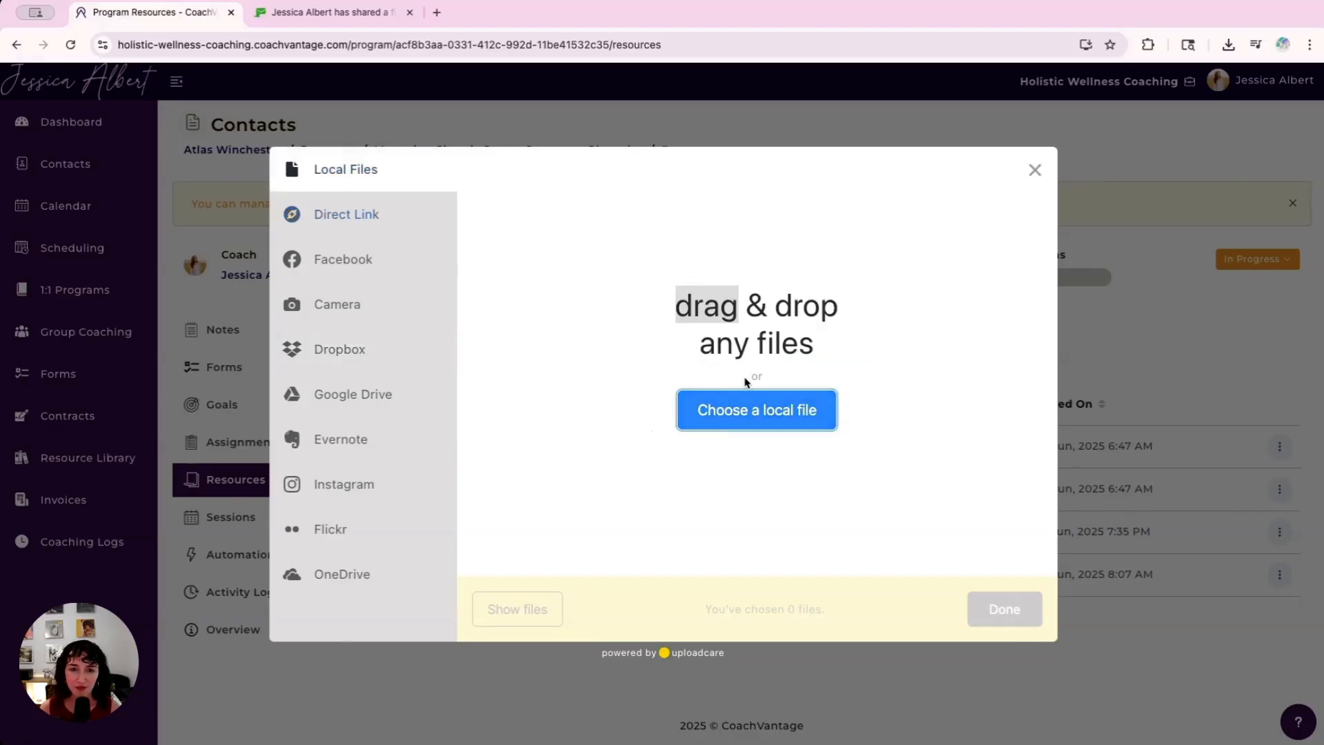
click(747, 408)
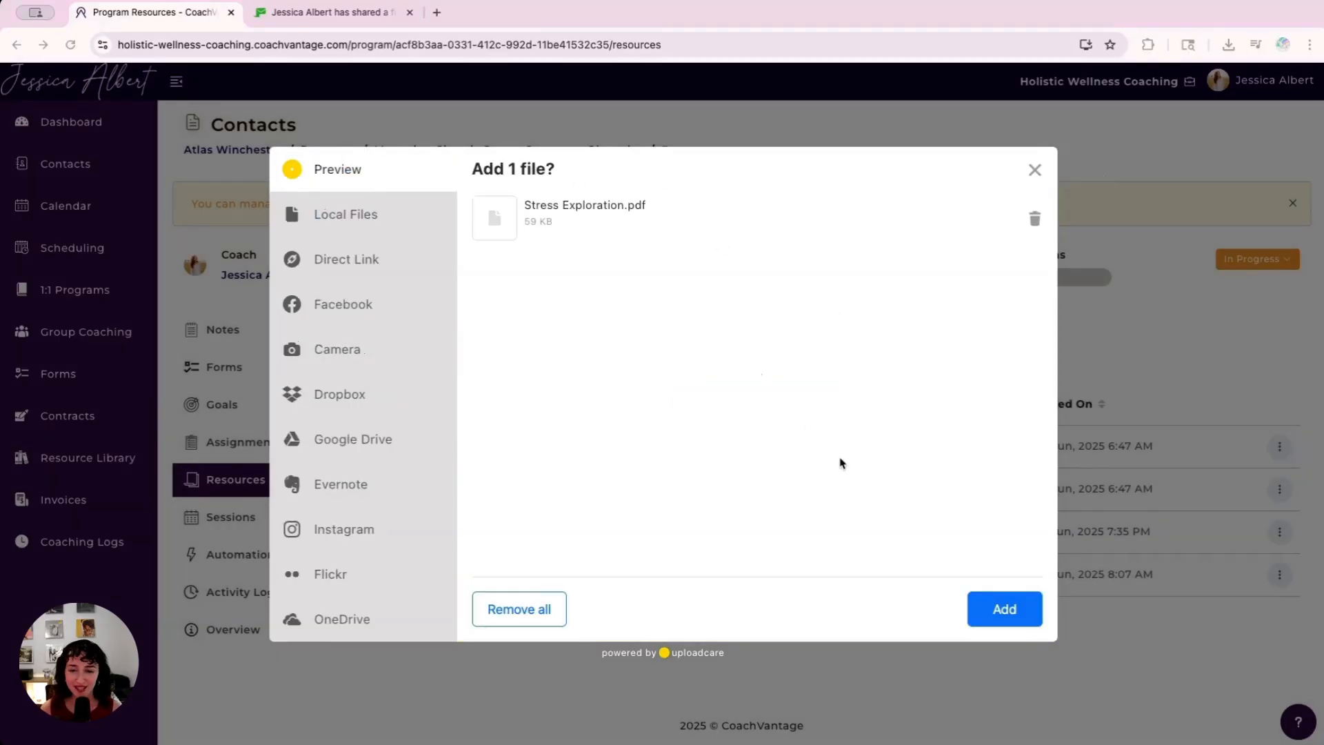
click(1005, 609)
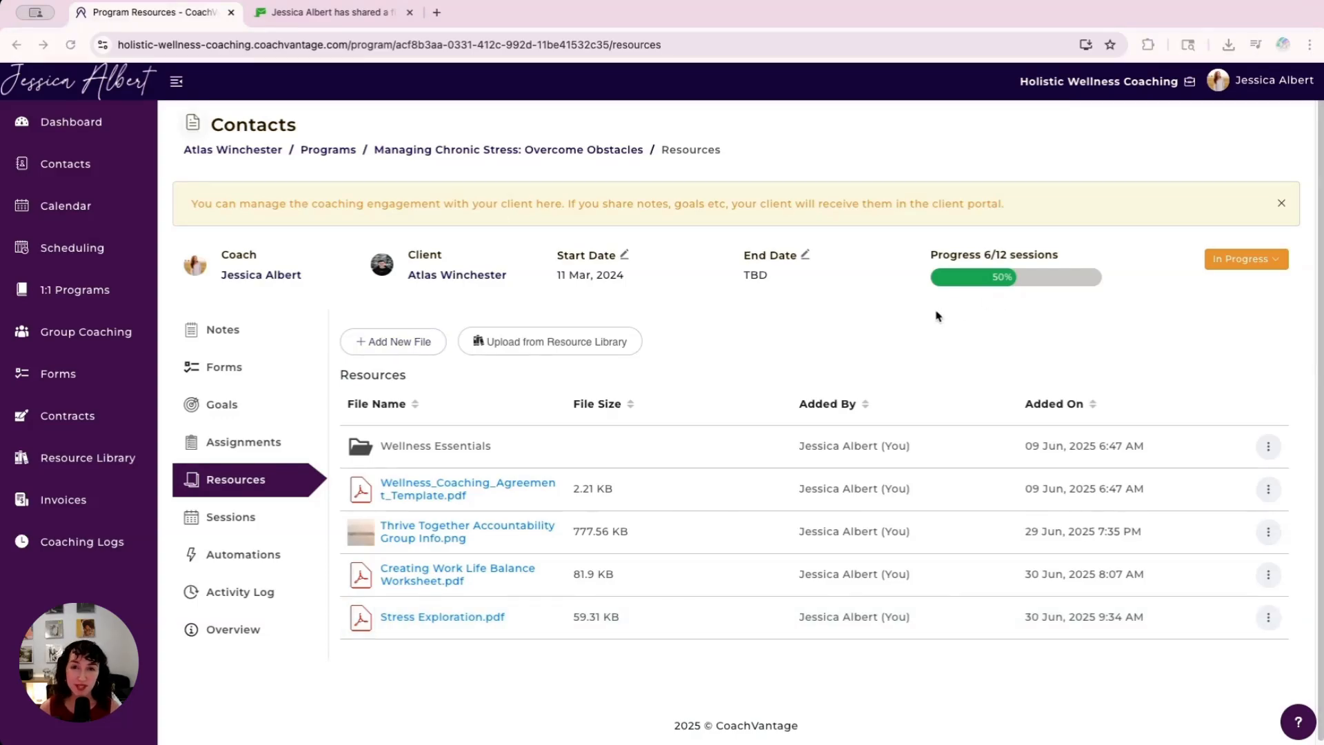
Add healing journey map.jpg from the resource library to the program's resources.
click(562, 347)
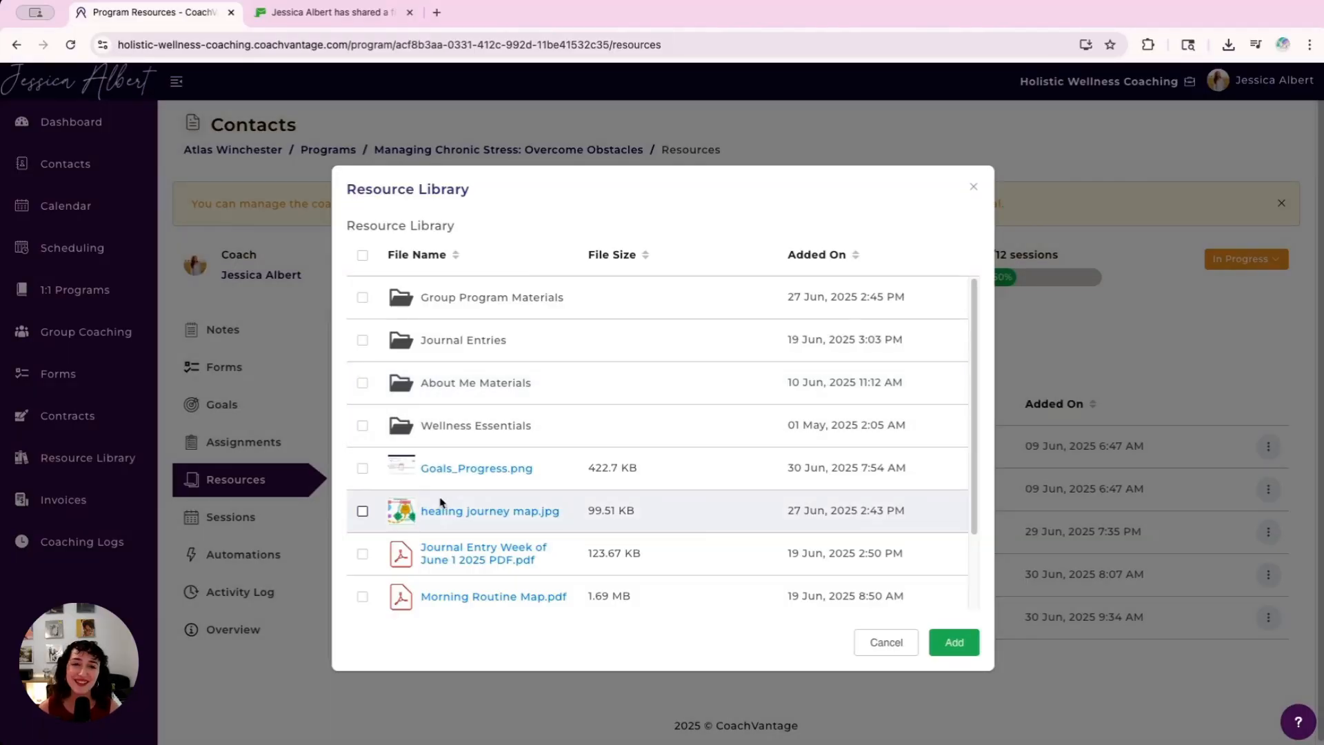
click(362, 512)
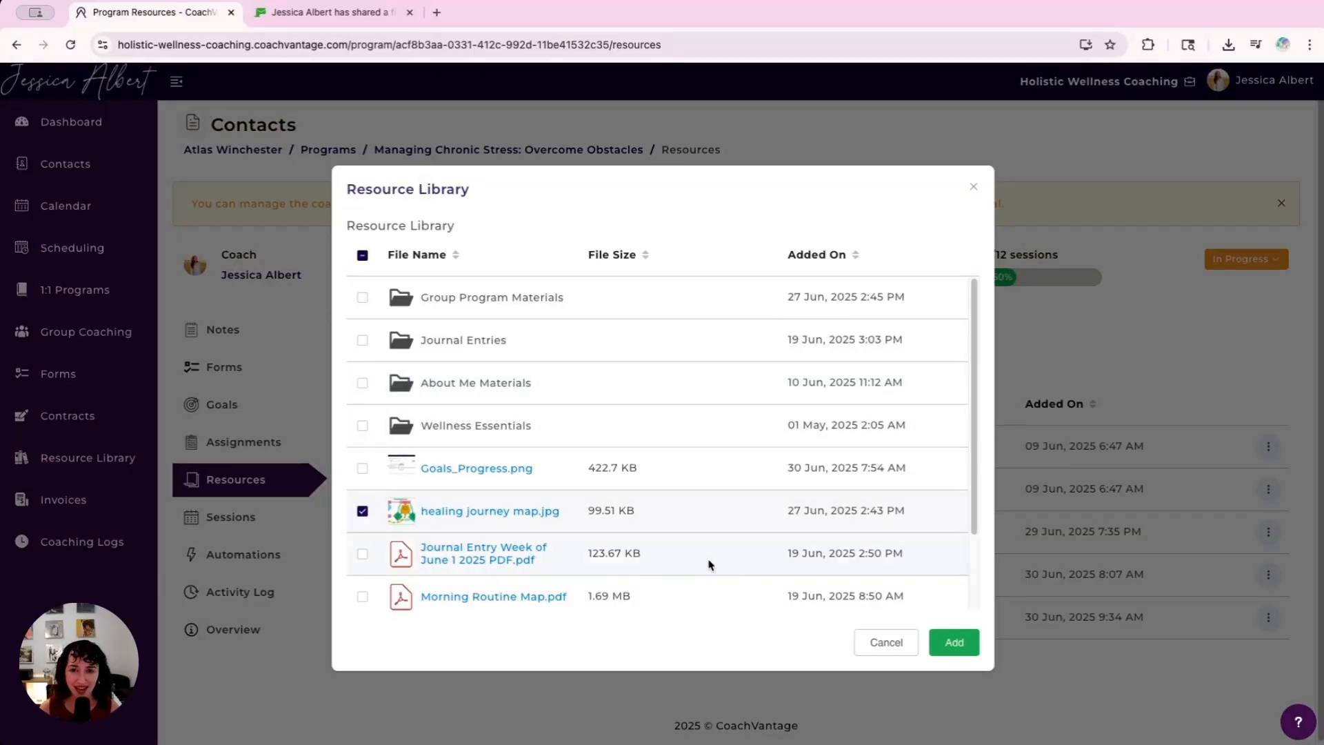
click(957, 641)
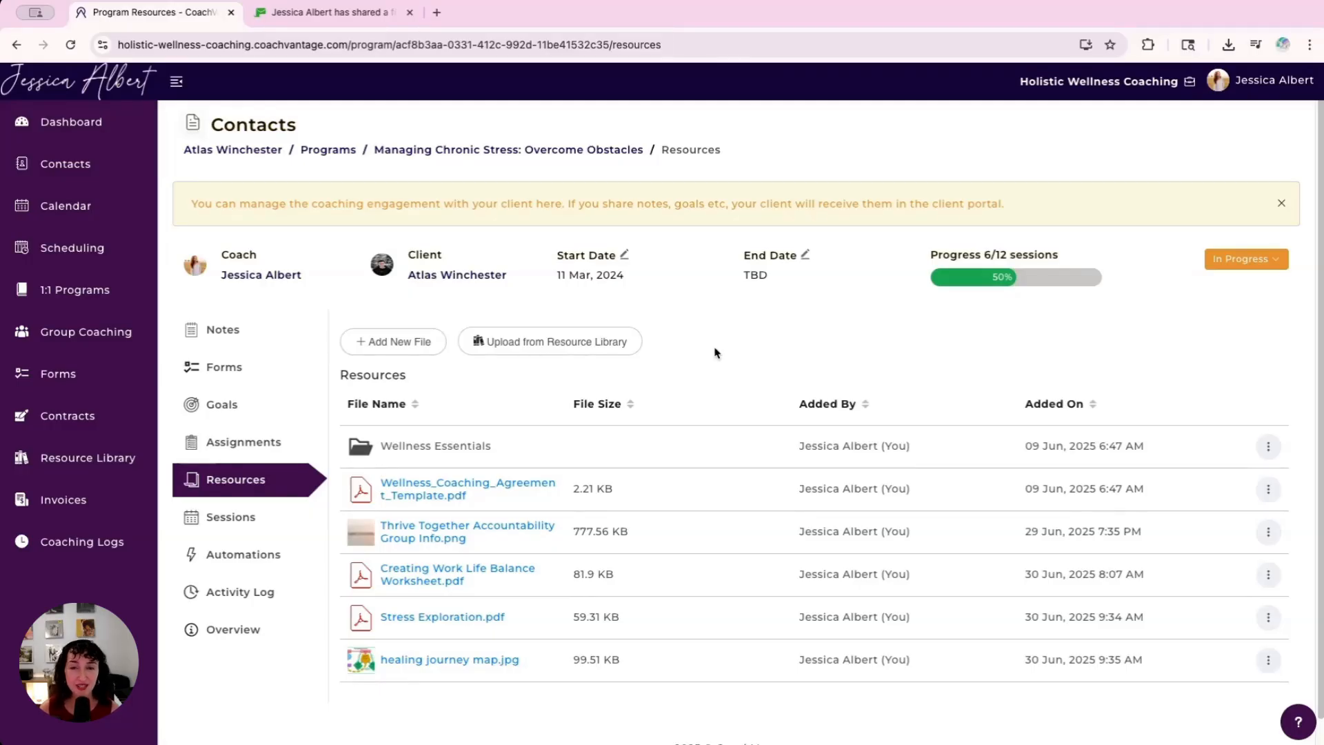
Start a new resources automation in the program's automations.
click(240, 561)
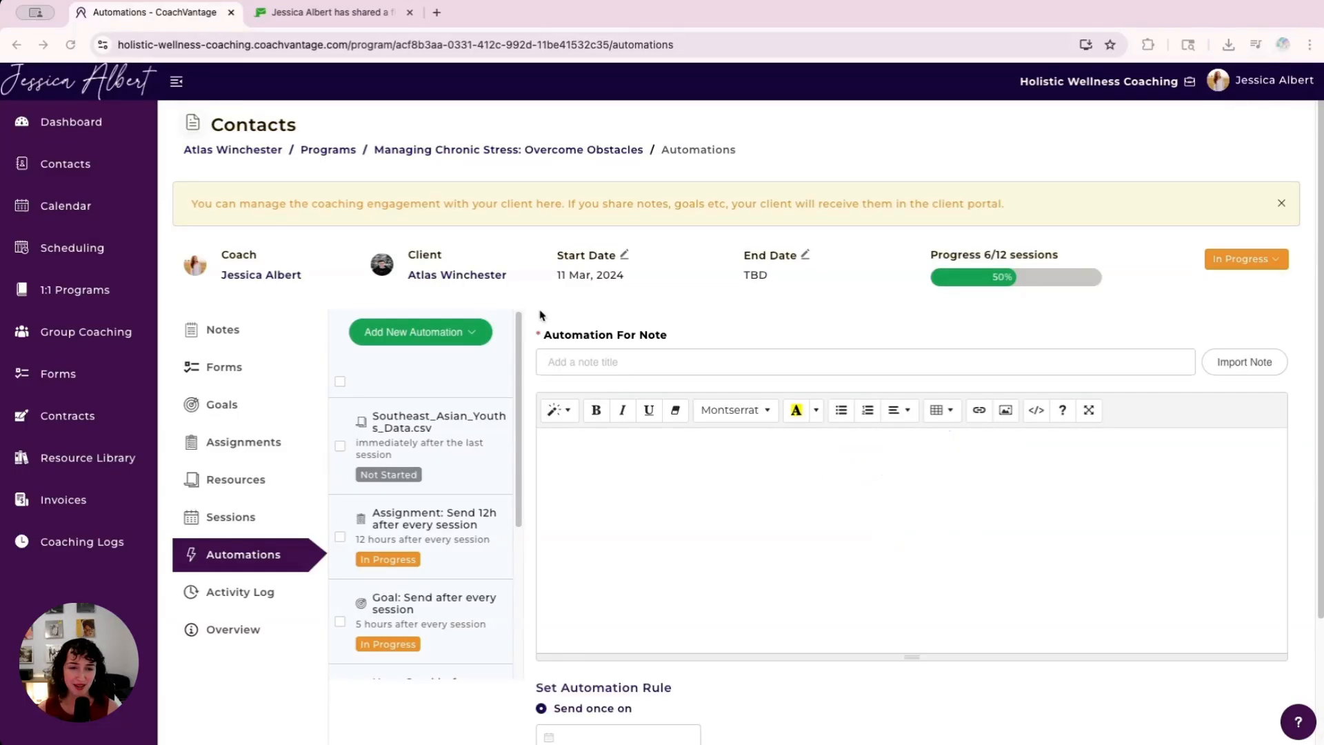
click(469, 334)
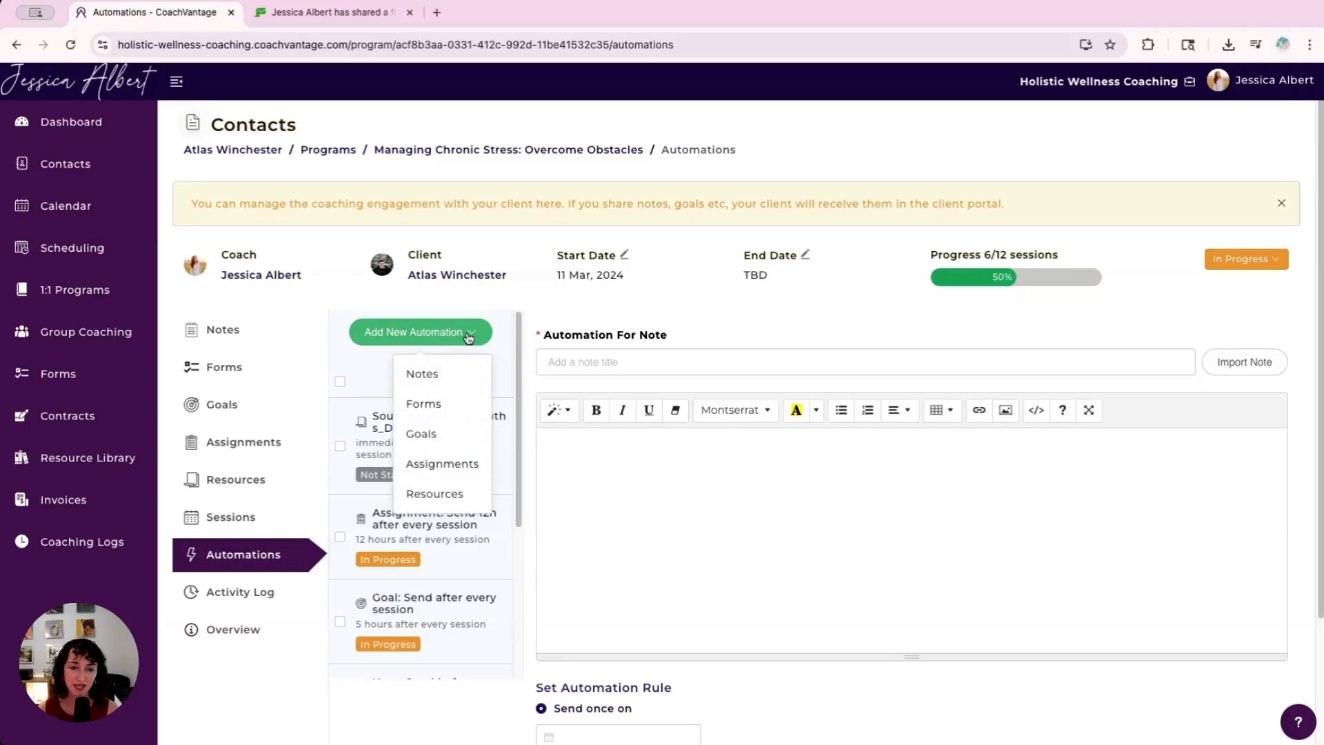
click(469, 495)
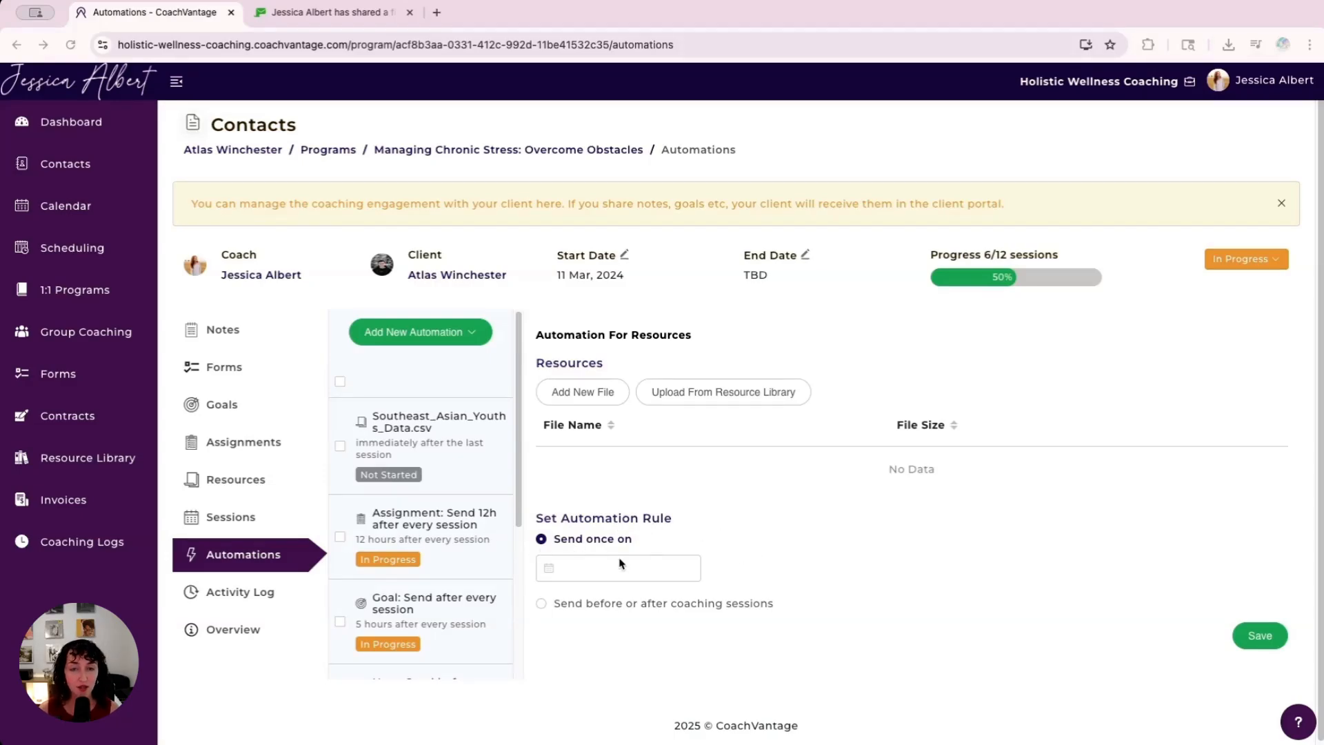
Set the automation to send once on 2025-07-09.
click(600, 608)
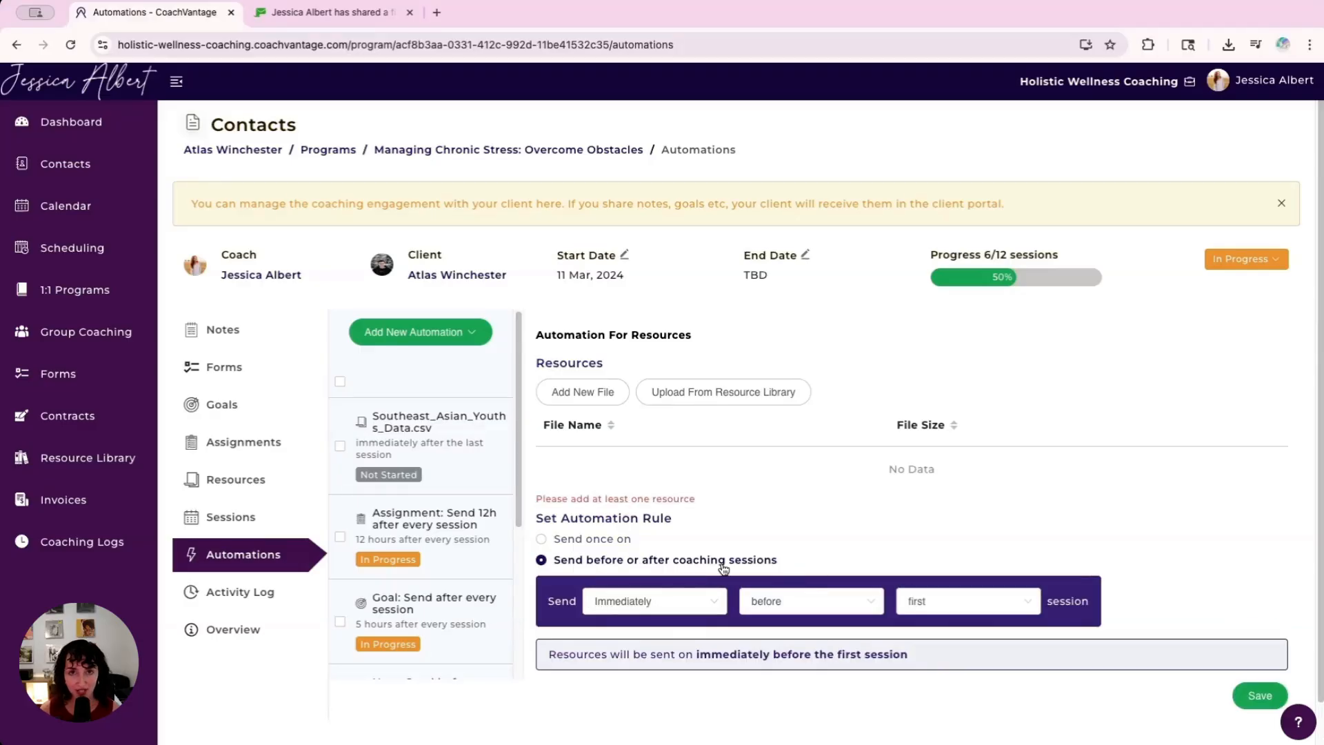
click(606, 545)
click(603, 564)
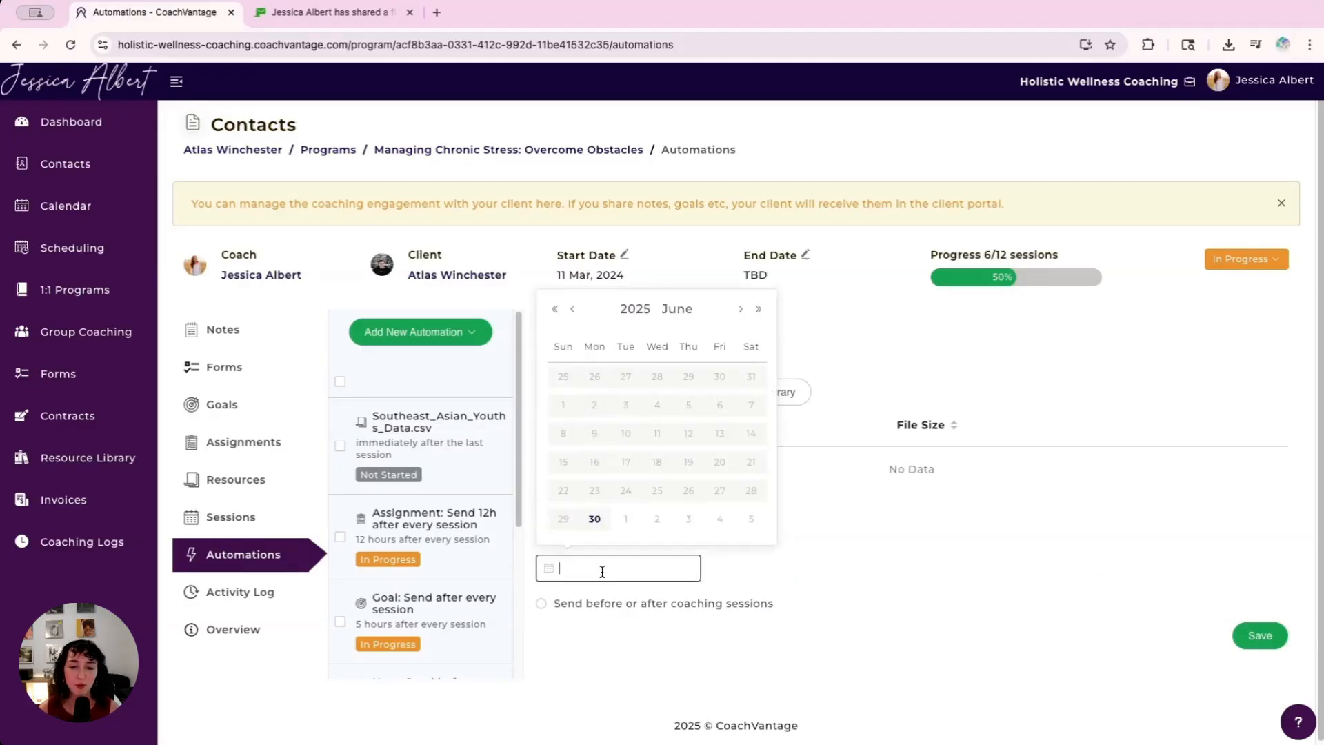
click(740, 309)
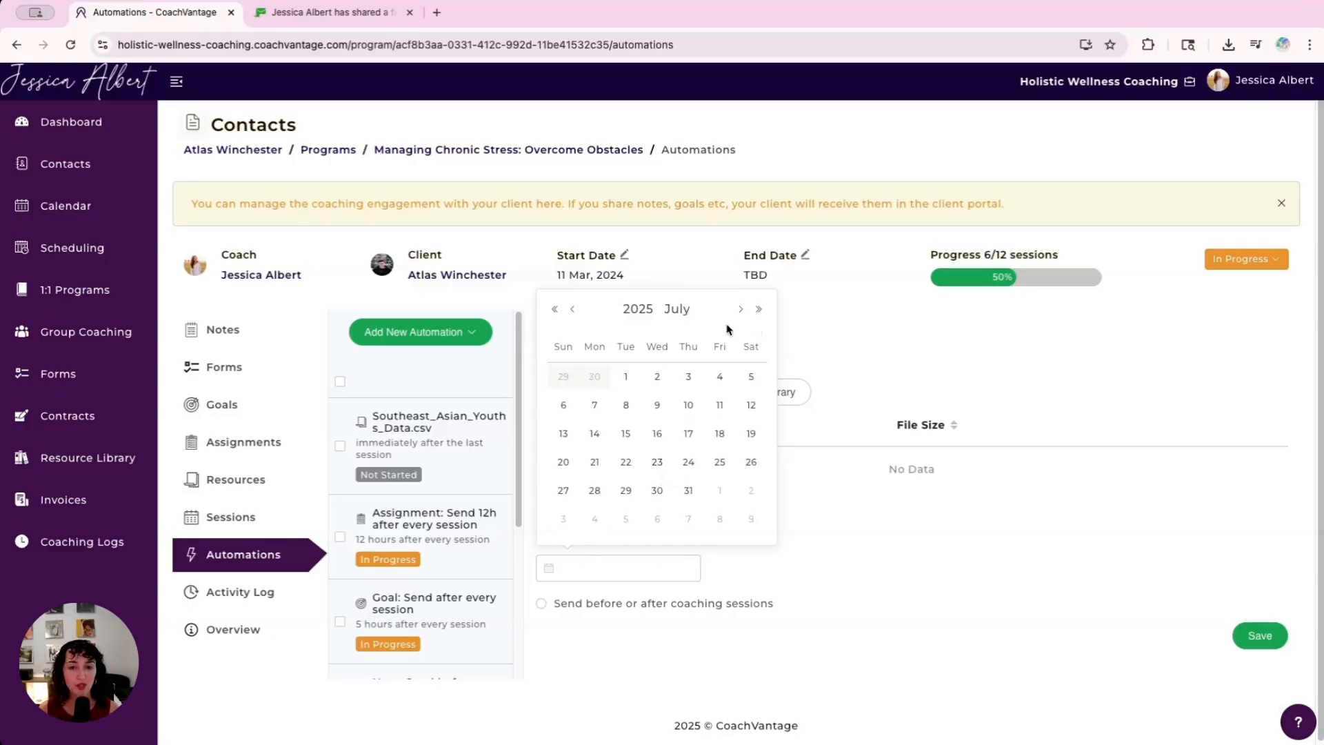
click(658, 405)
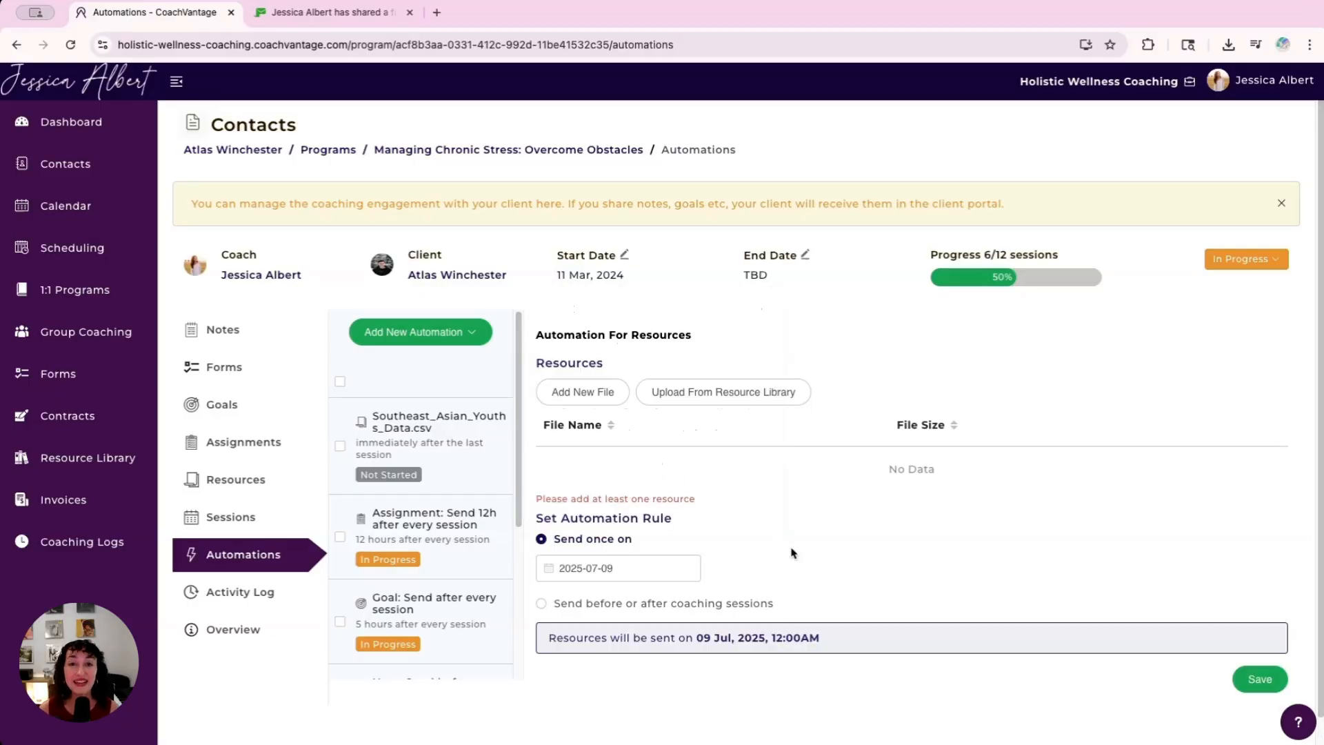
Schedule Creating Work Life Balance Worksheet.pdf to send 1 day before the first session and save the automation.
click(597, 605)
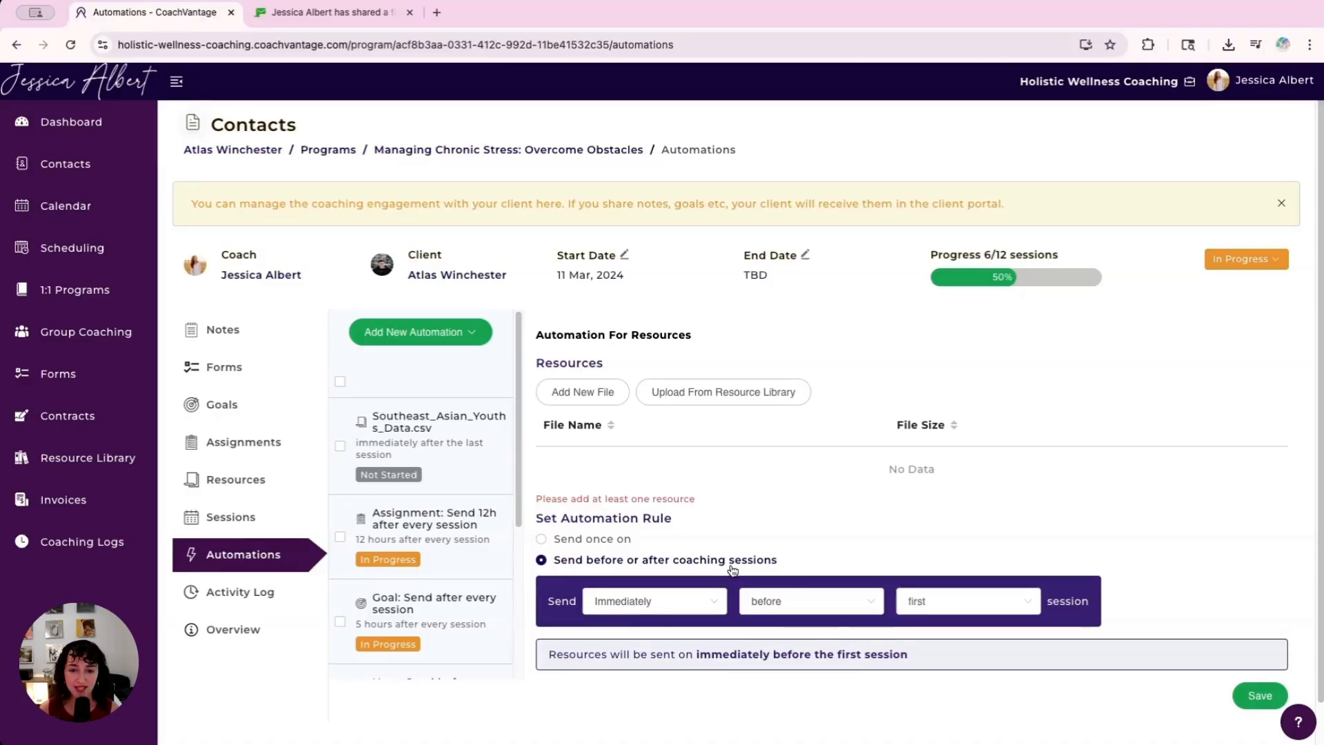
click(707, 607)
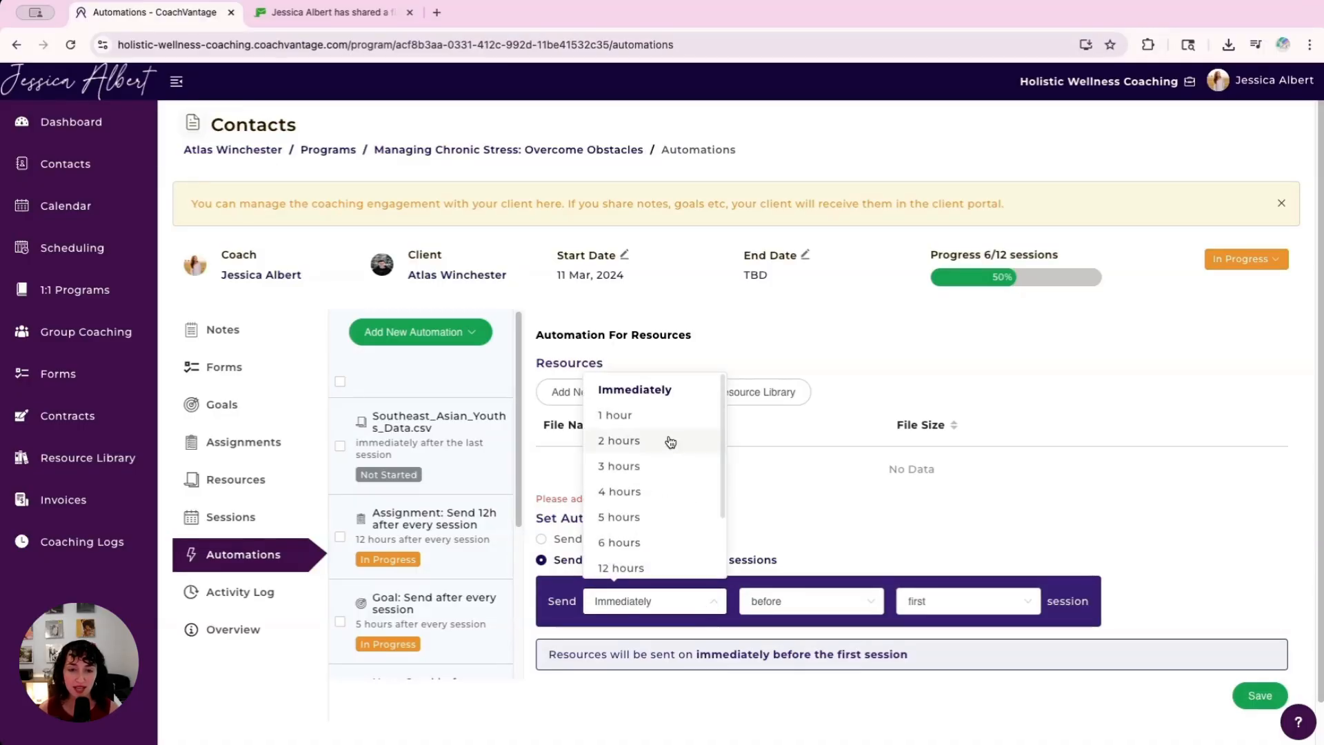
scroll(656, 529, down, 2)
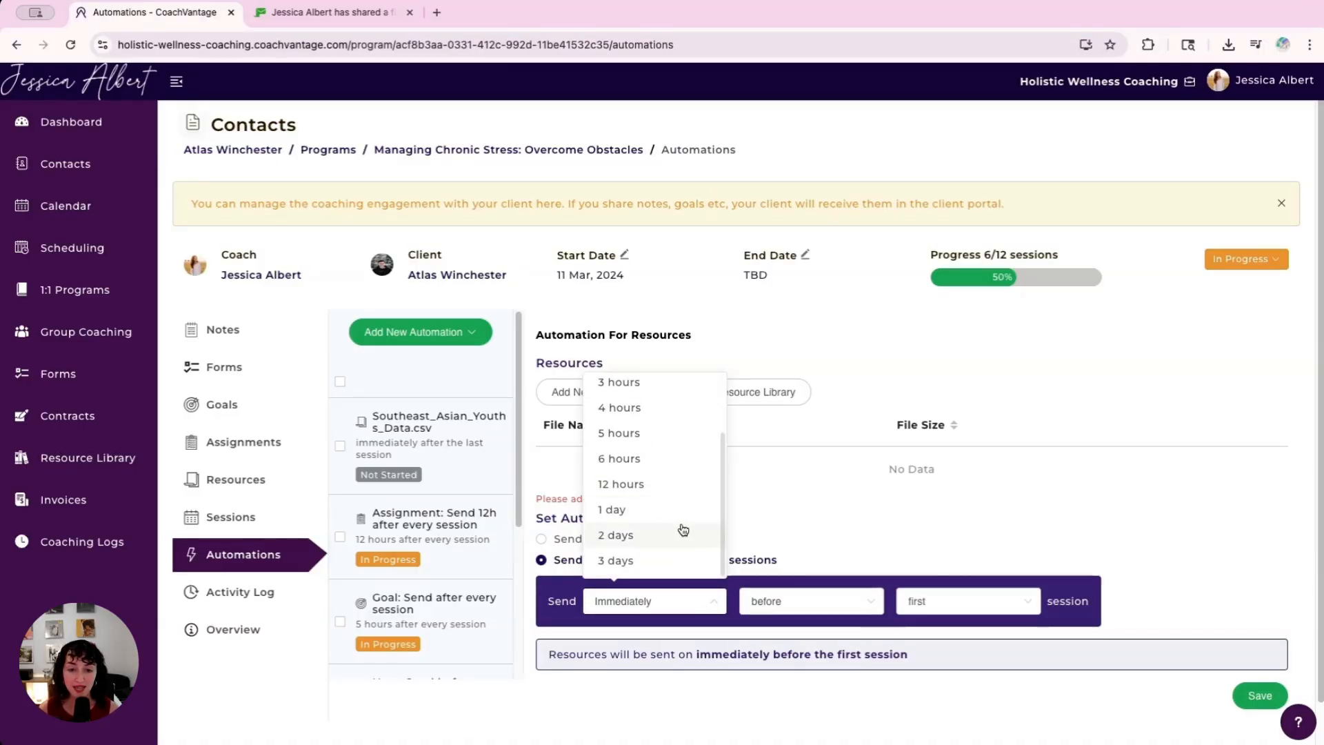
scroll(659, 531, up, 2)
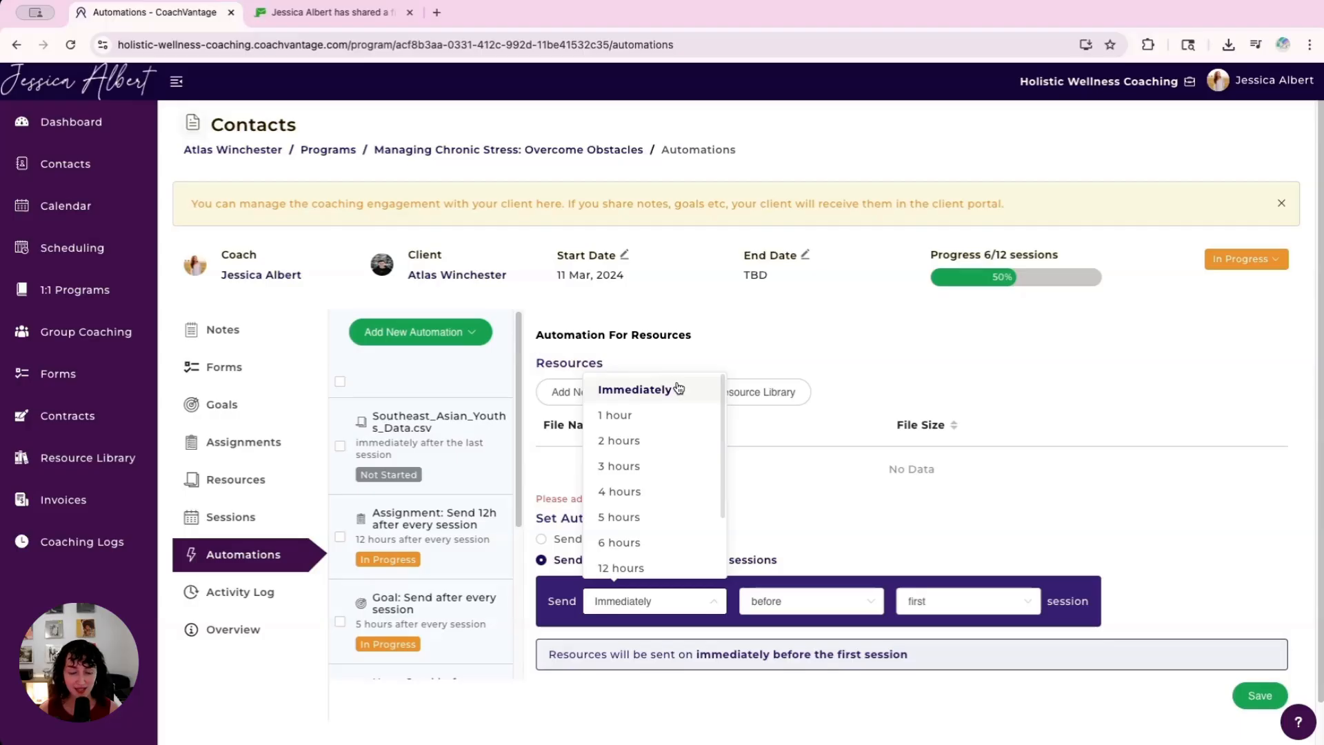
click(819, 519)
click(827, 607)
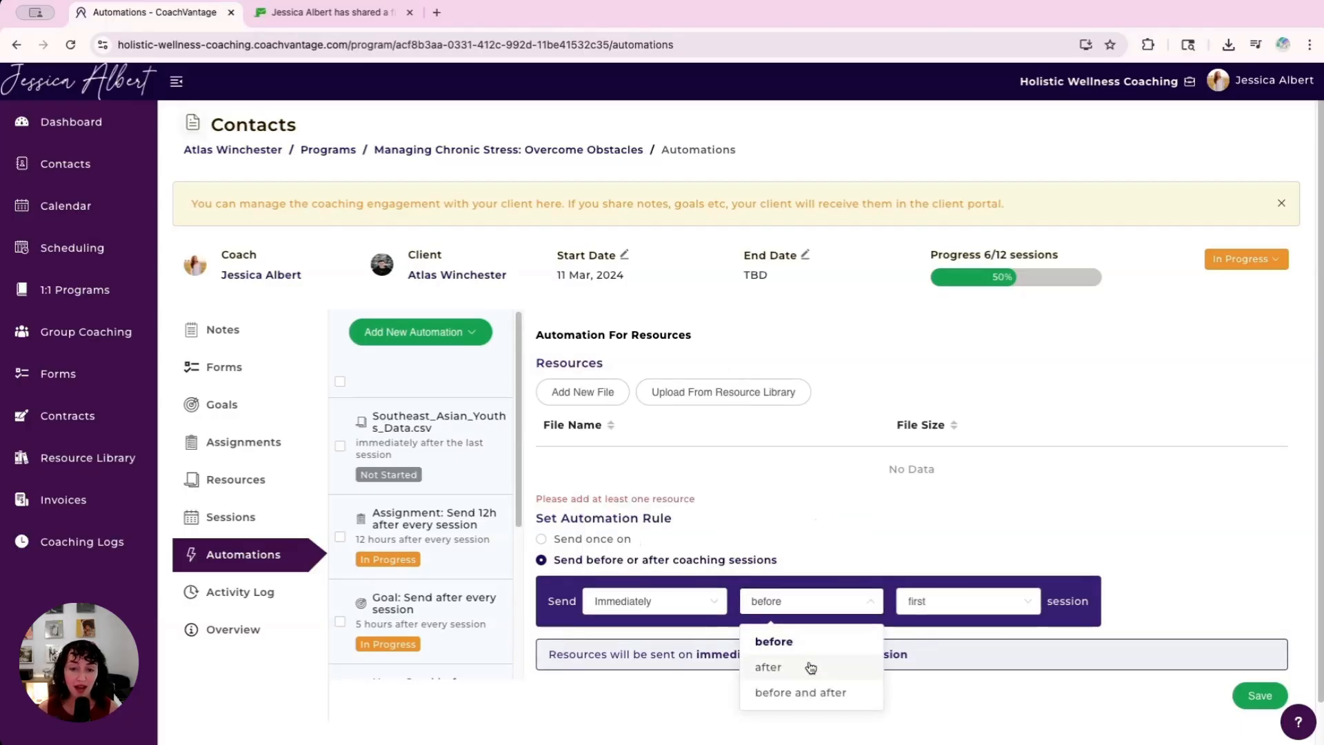
click(949, 606)
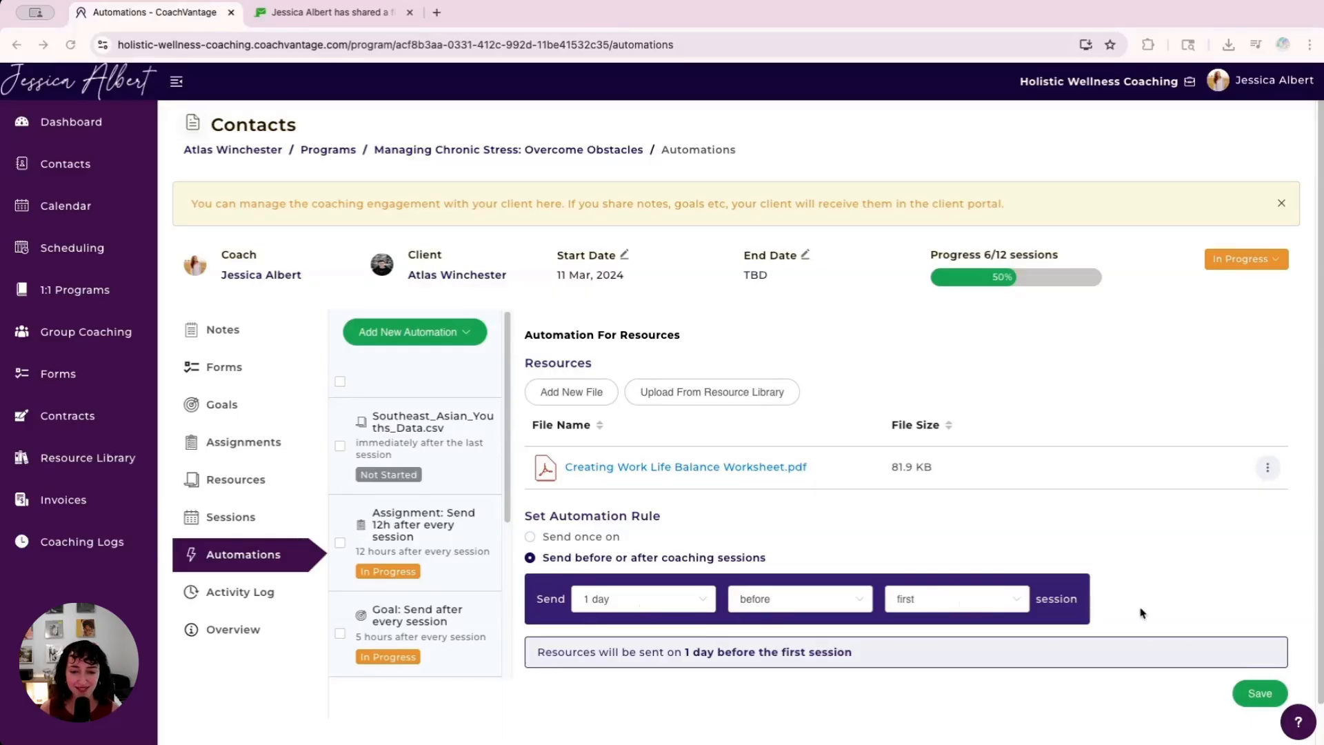
scroll(1210, 612, down, 1)
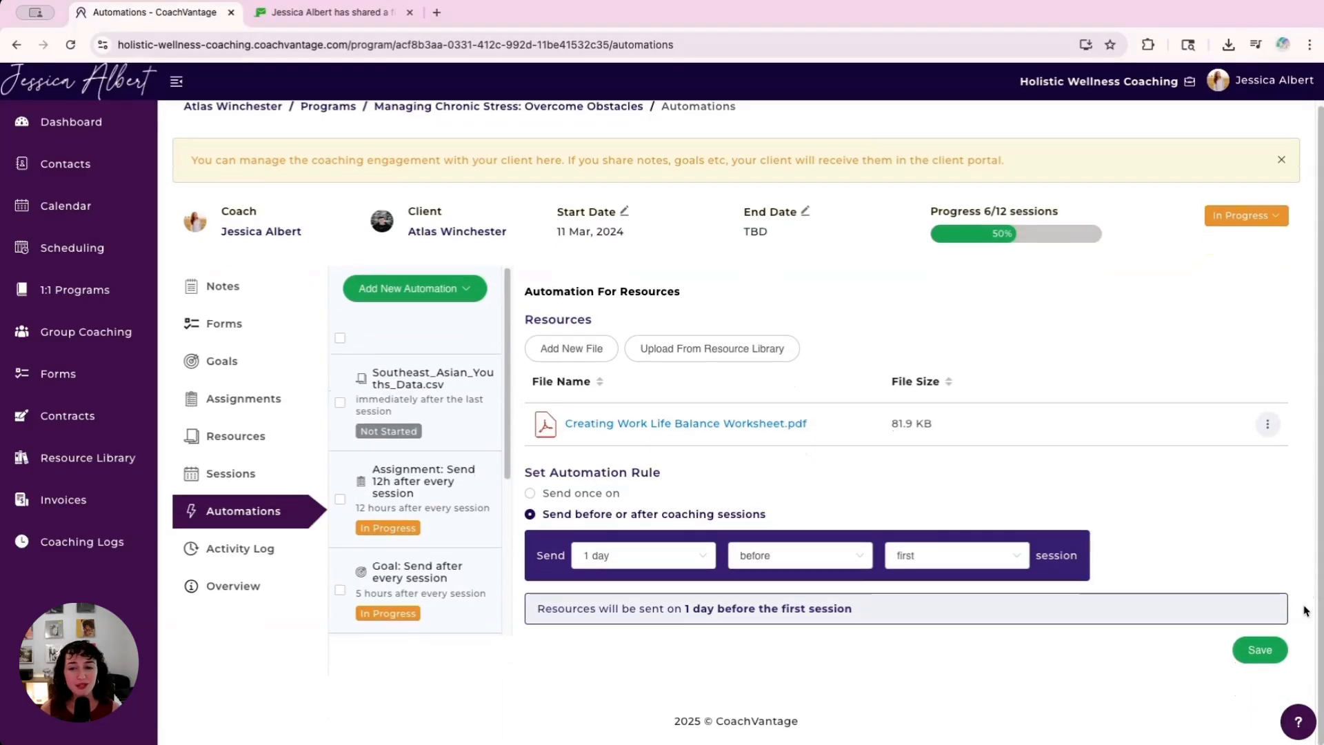
click(1262, 650)
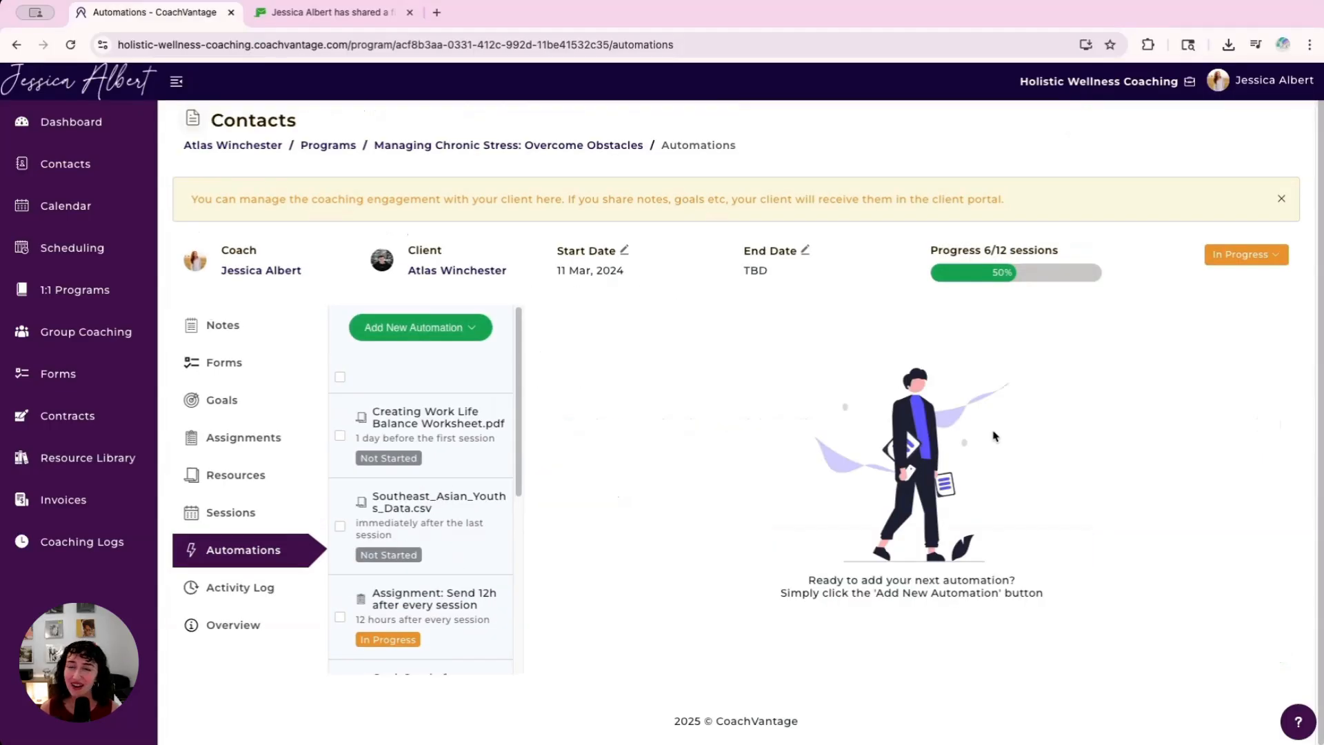